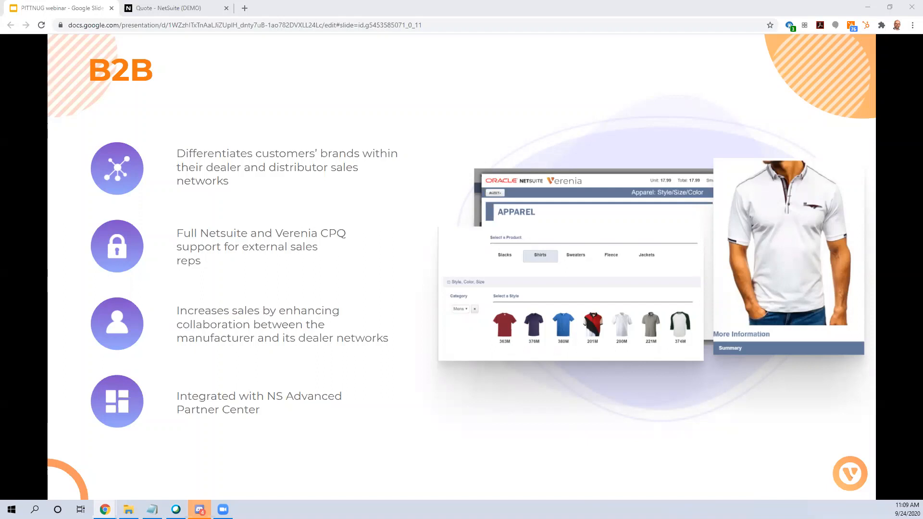
Step: Switch from the slides to the NetSuite quote and start configuring the Construction: Custom Doors product
key(Right)
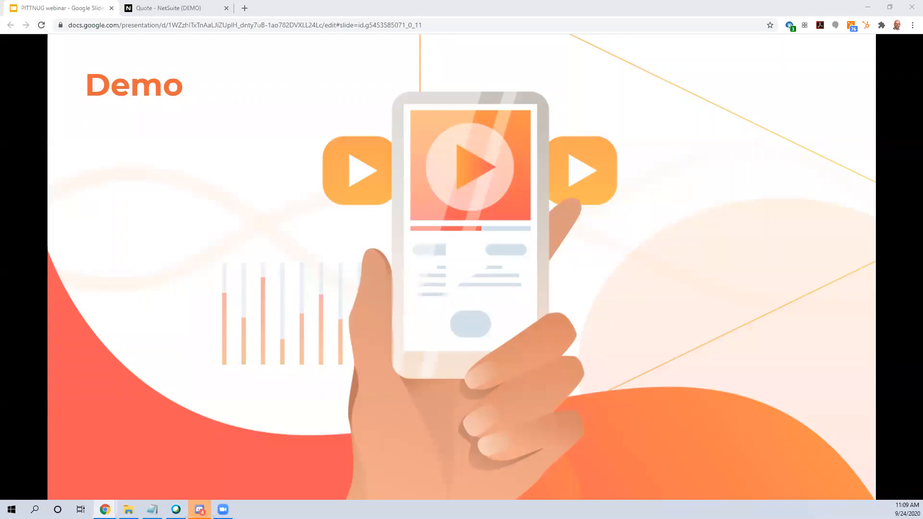
click(175, 13)
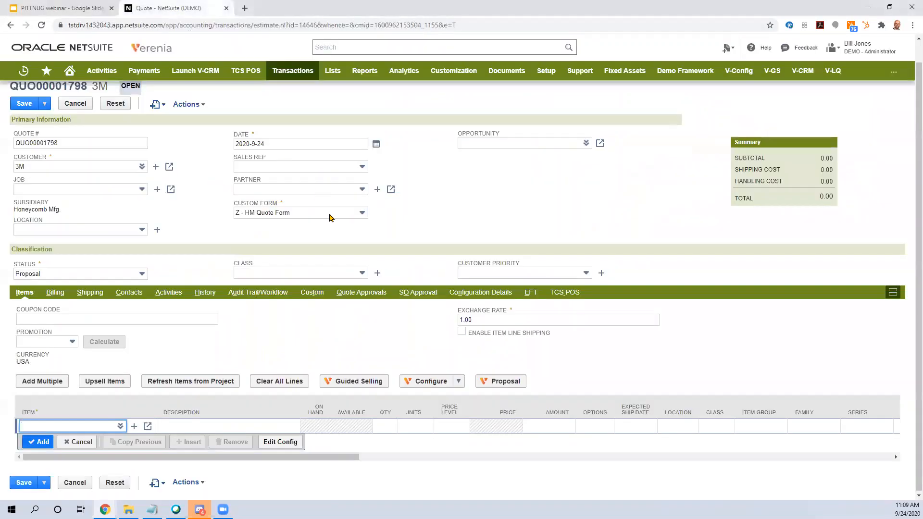
scroll(457, 234, up, 1)
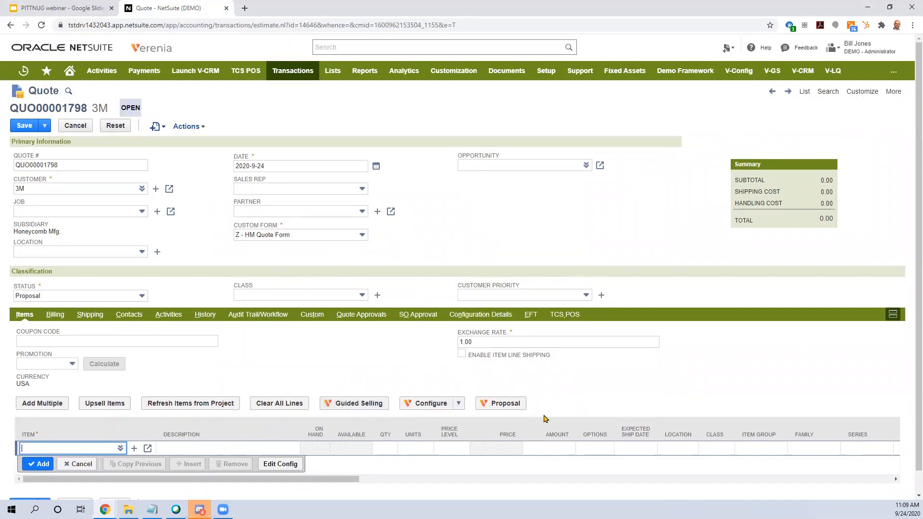
click(430, 407)
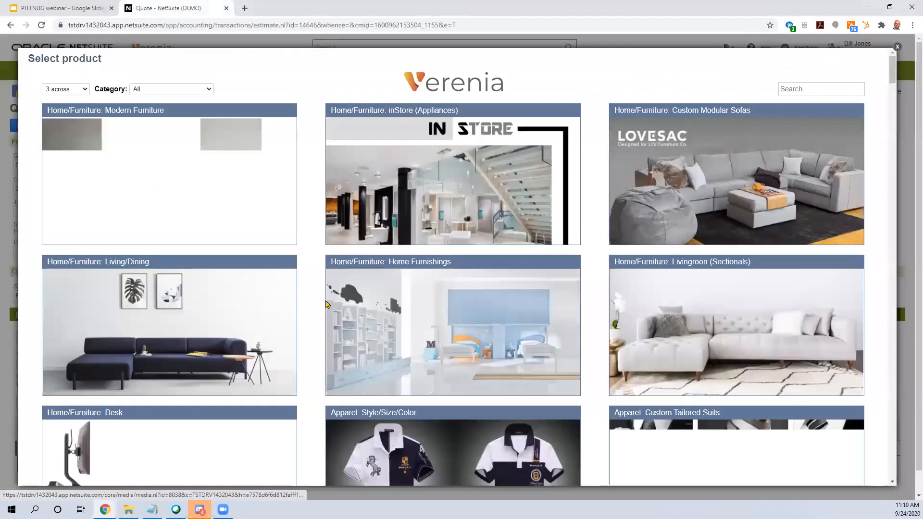
scroll(313, 307, down, 8)
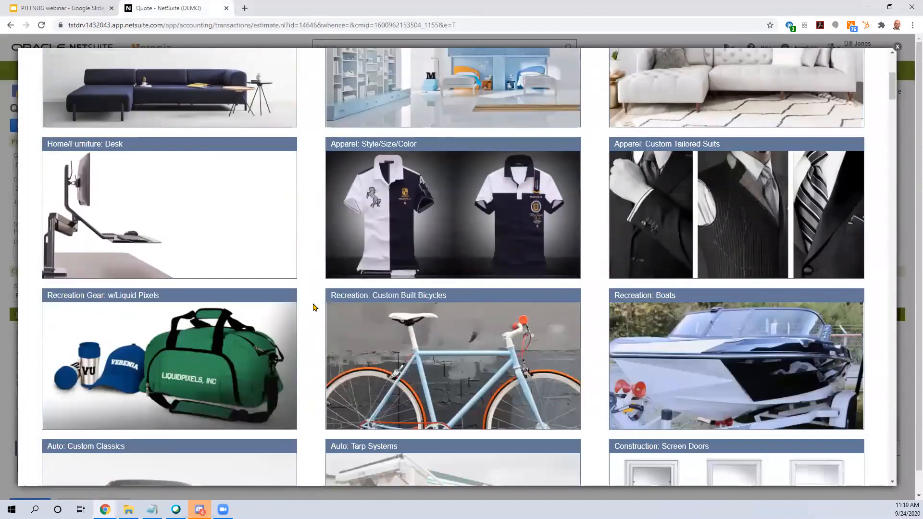
scroll(313, 307, down, 5)
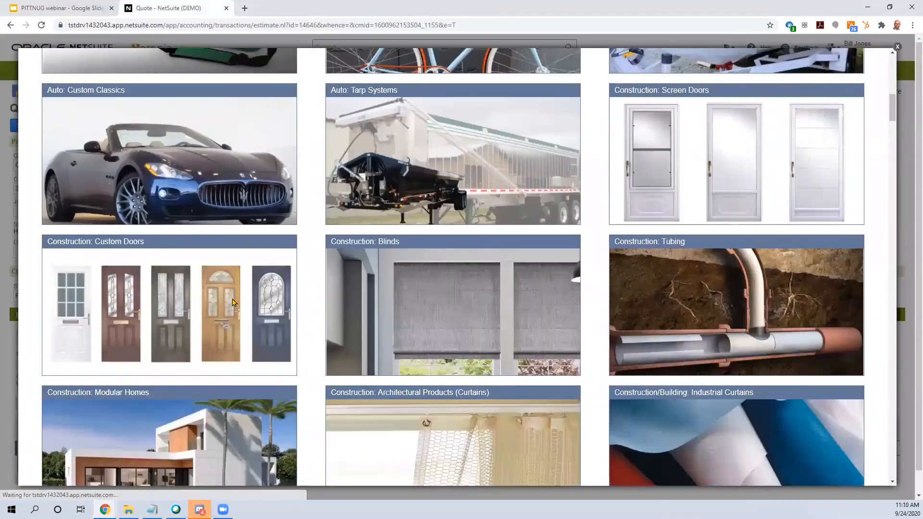
click(233, 301)
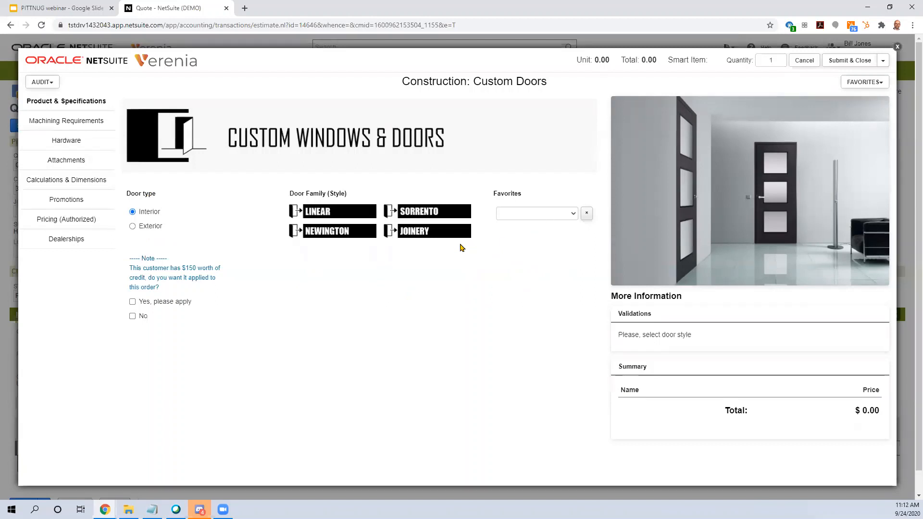
Step: Choose the Joinery door family and the Model J5 door configuration
click(434, 239)
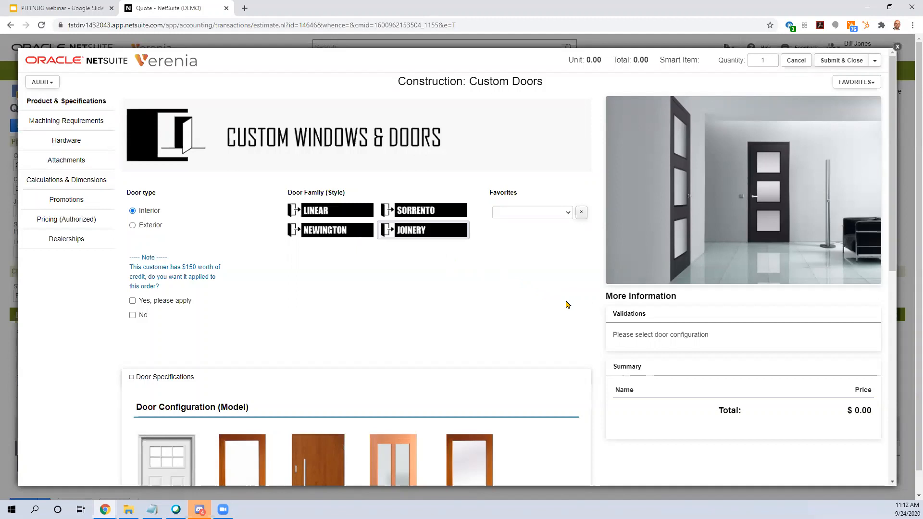
scroll(451, 218, down, 1)
scroll(572, 311, down, 3)
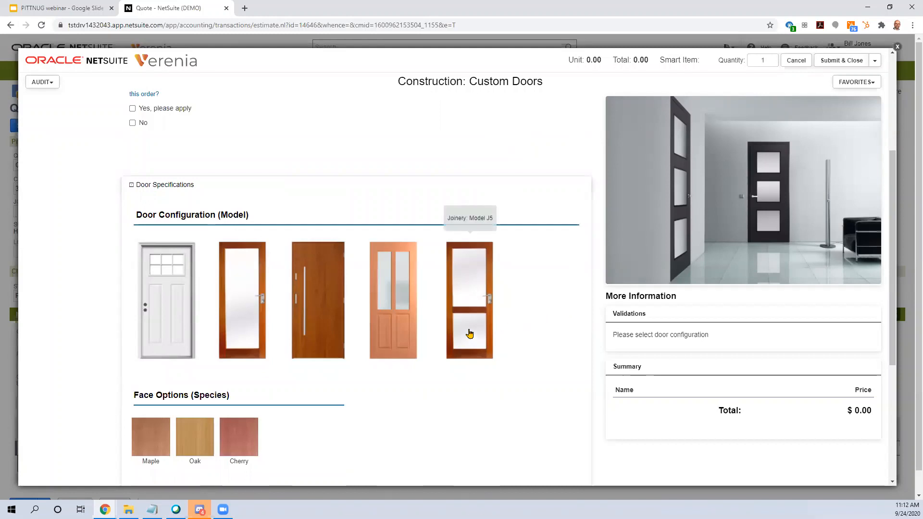
click(470, 334)
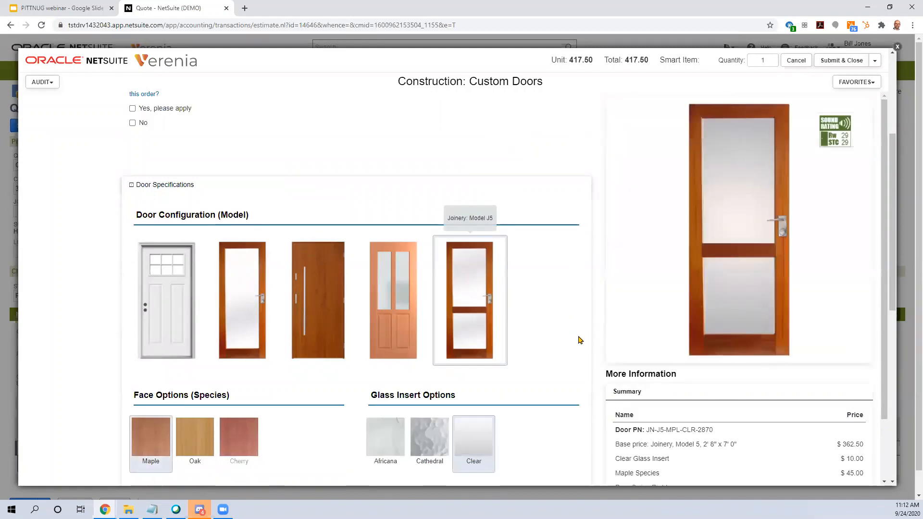
Step: Choose the Cathedral glass insert and set the door swing to Towards
scroll(610, 320, down, 2)
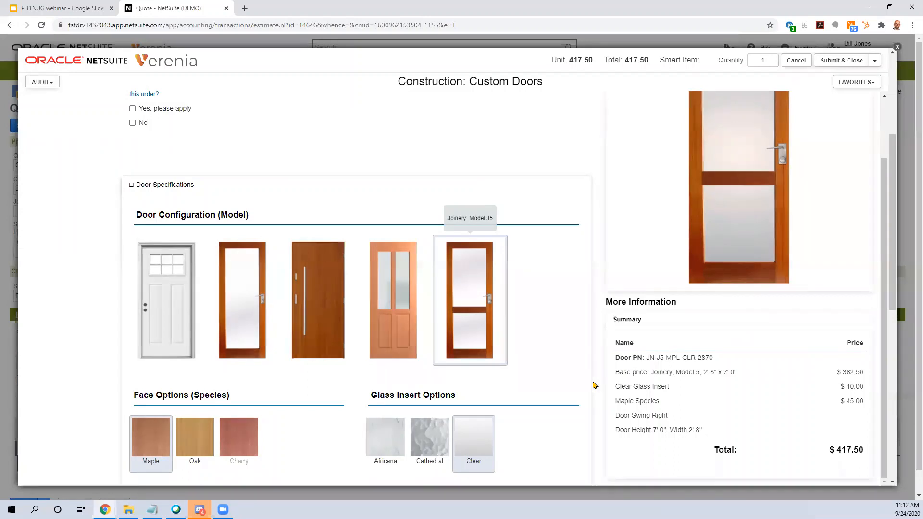
scroll(592, 385, down, 3)
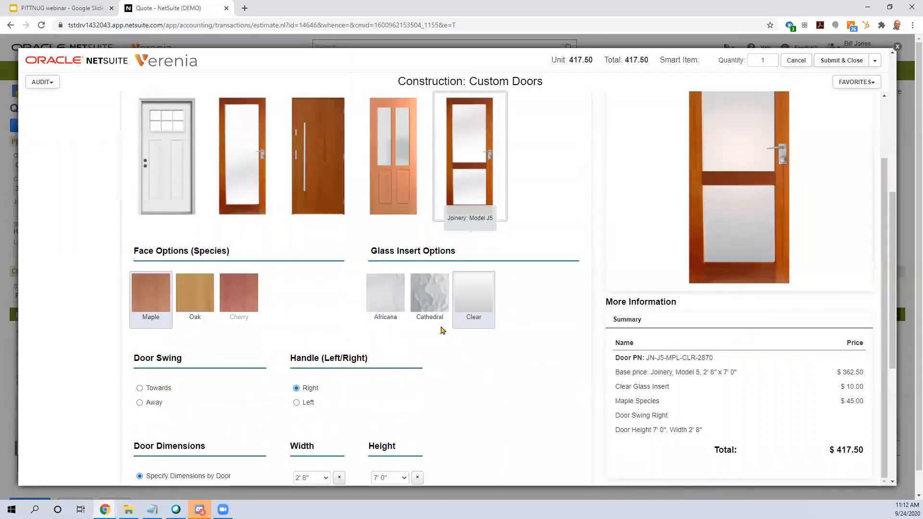
click(426, 303)
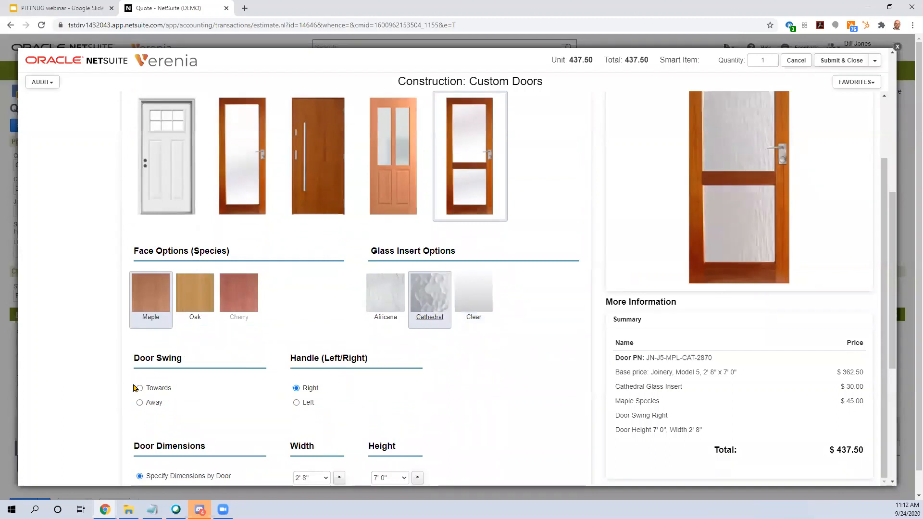
scroll(254, 368, down, 2)
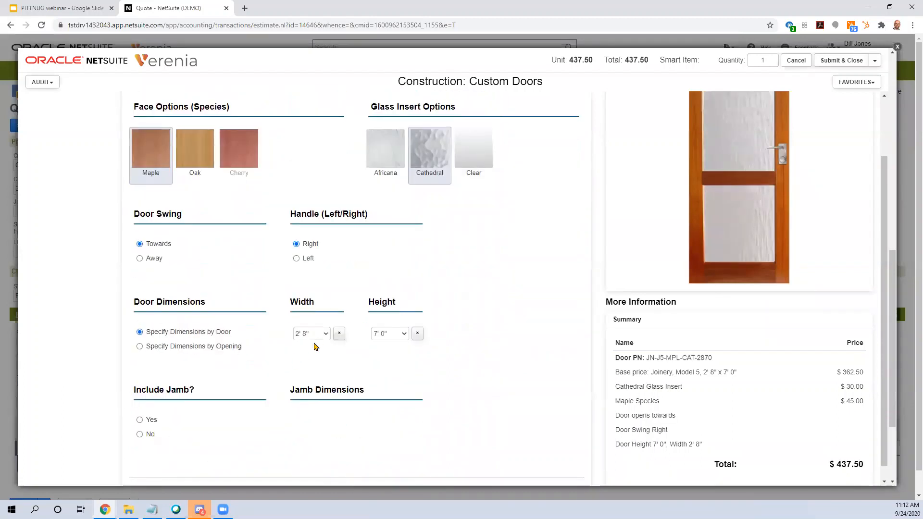
Step: Set the door dimensions to a width of 3' 0" and a height of 8' 0"
click(323, 338)
click(311, 412)
click(398, 339)
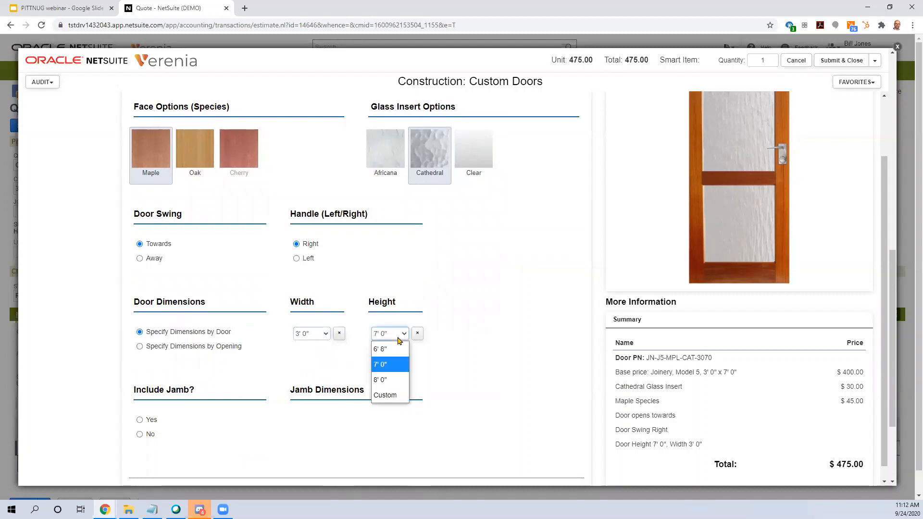
click(395, 381)
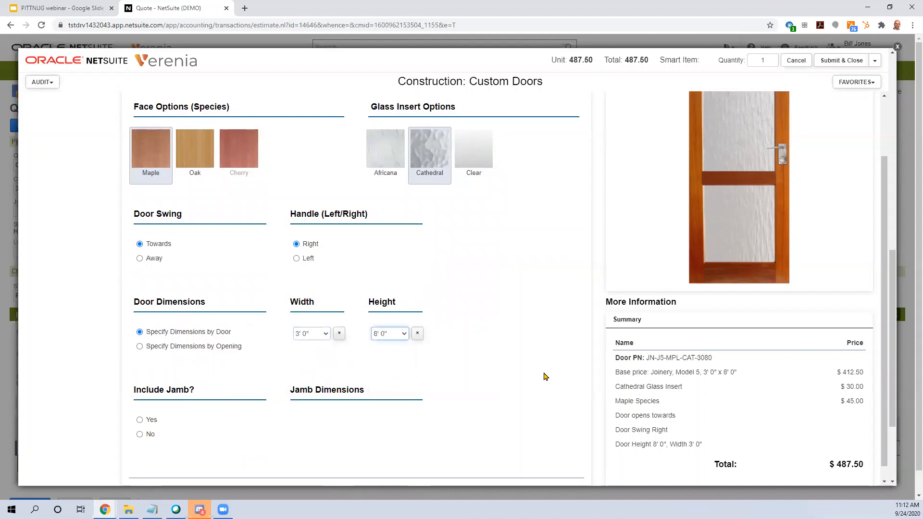
Step: Include a jamb with the door and set its wall thickness to 6 in
click(140, 420)
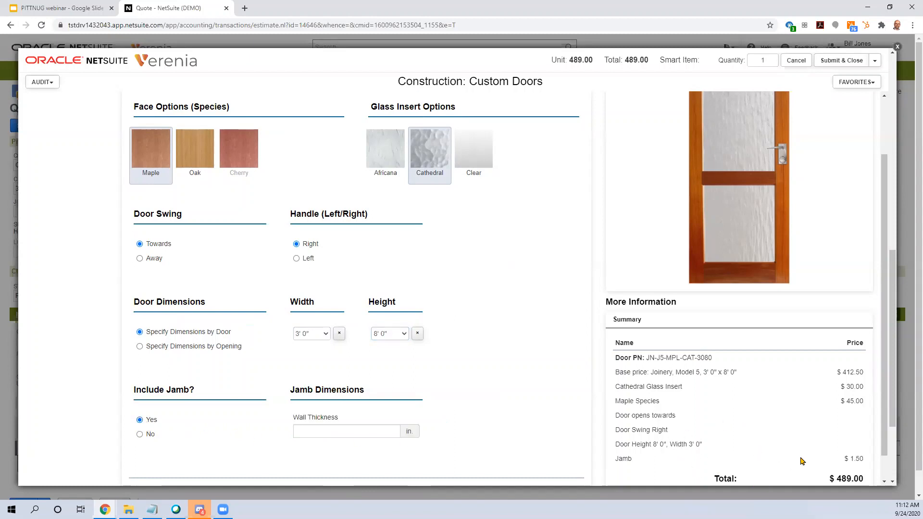
click(380, 433)
text(6)
Step: In the machining requirements, specify that there is a cutout and include hinges, handles and door lock
scroll(571, 375, up, 1)
scroll(572, 374, up, 5)
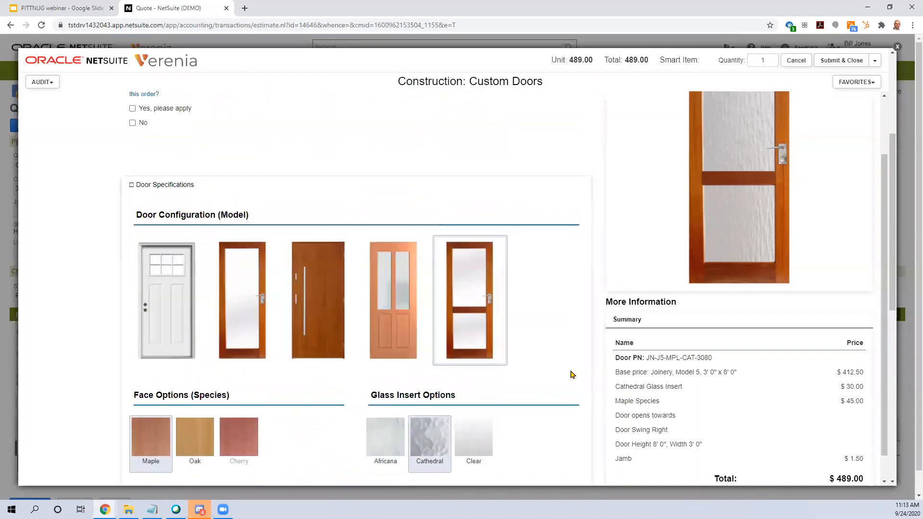
scroll(570, 373, down, 5)
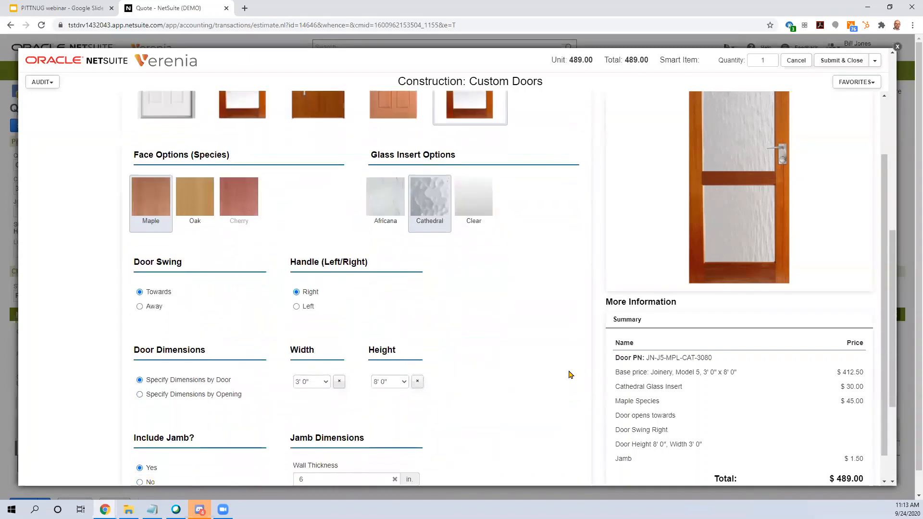
scroll(571, 374, up, 7)
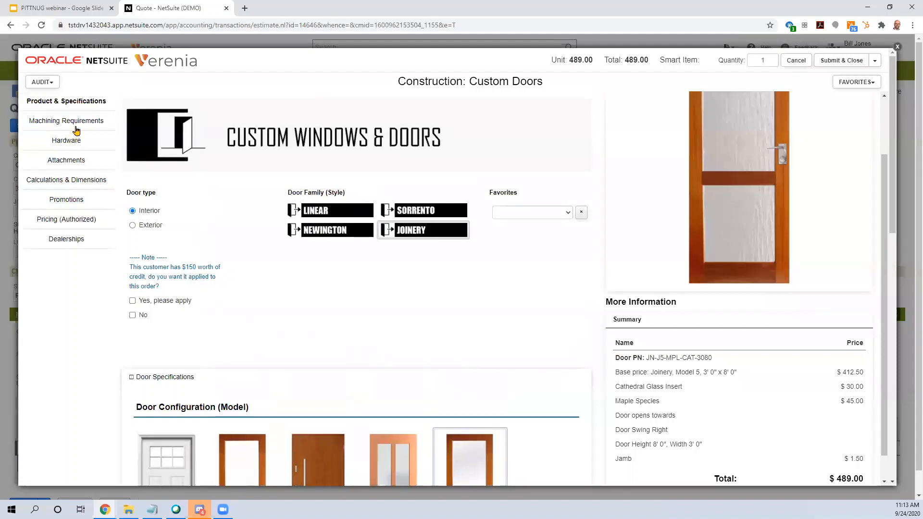
click(76, 131)
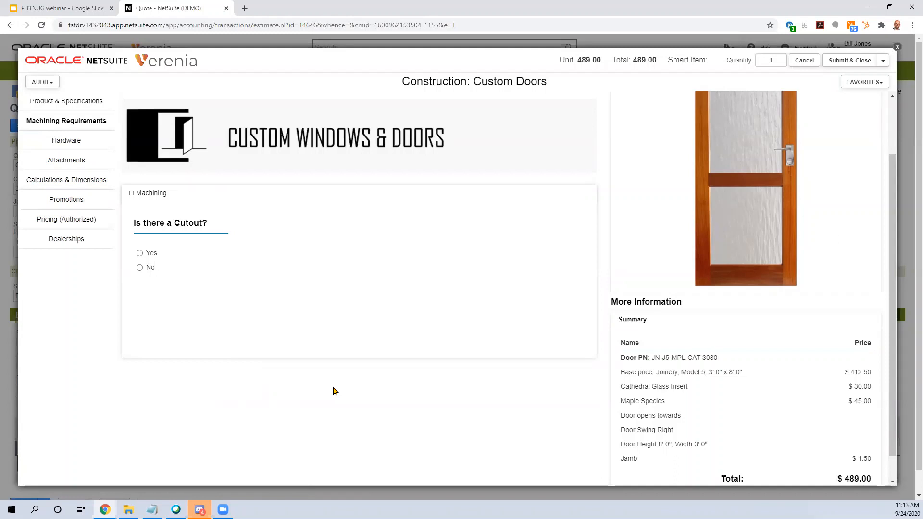
click(140, 254)
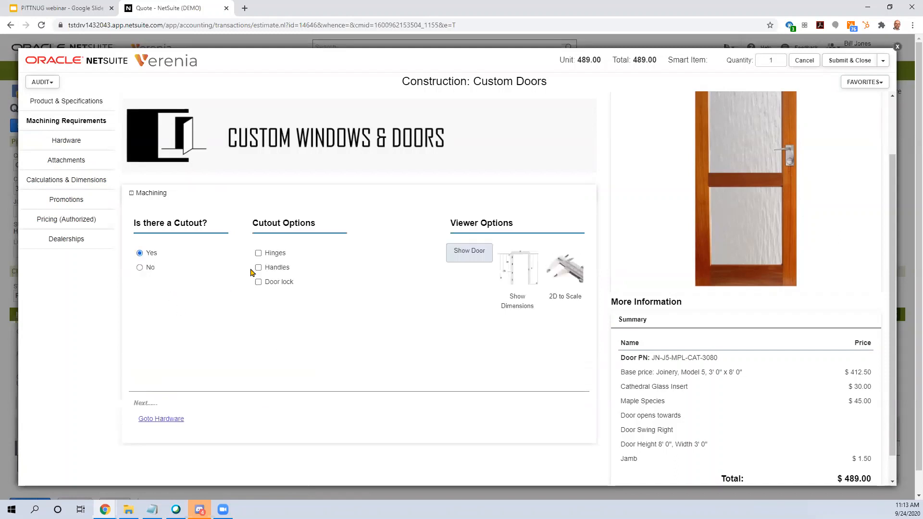
click(258, 254)
click(257, 268)
click(258, 282)
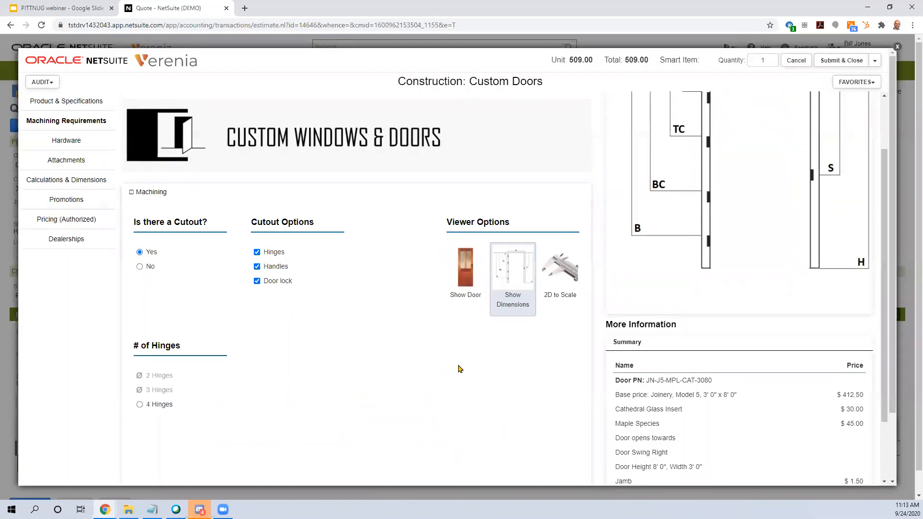
Step: Set the number of hinges for the door to 4 Hinges
scroll(616, 366, up, 2)
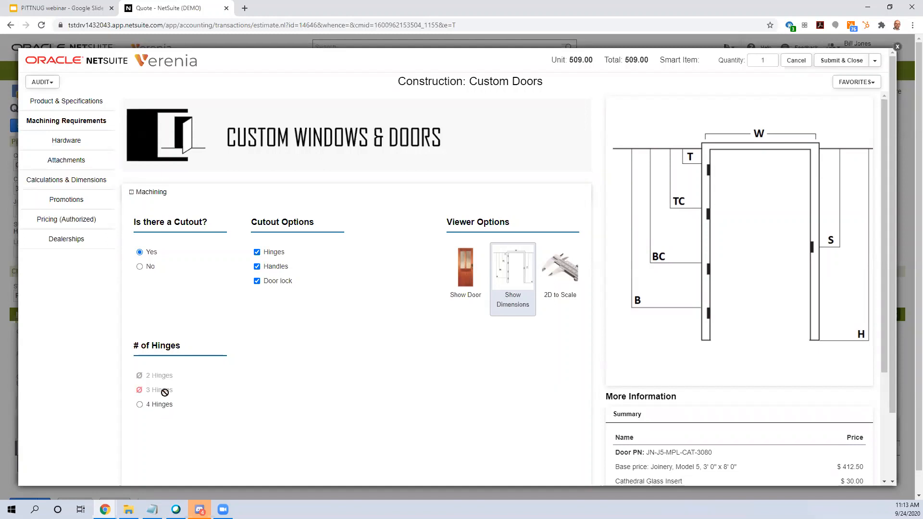
mouse_move(145, 391)
click(140, 405)
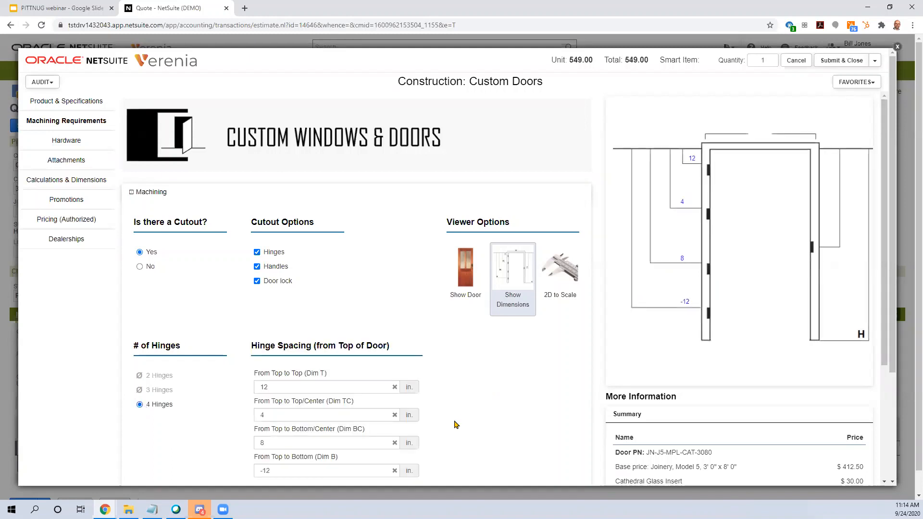
Step: Set the hinge spacing From Top to Top (Dim T) to 15 in
scroll(455, 425, down, 1)
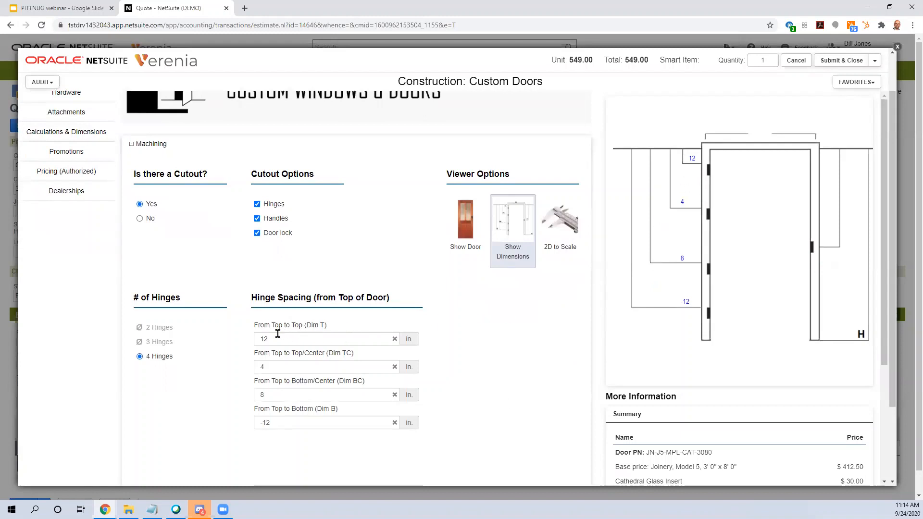
double_click(262, 337)
text(5)
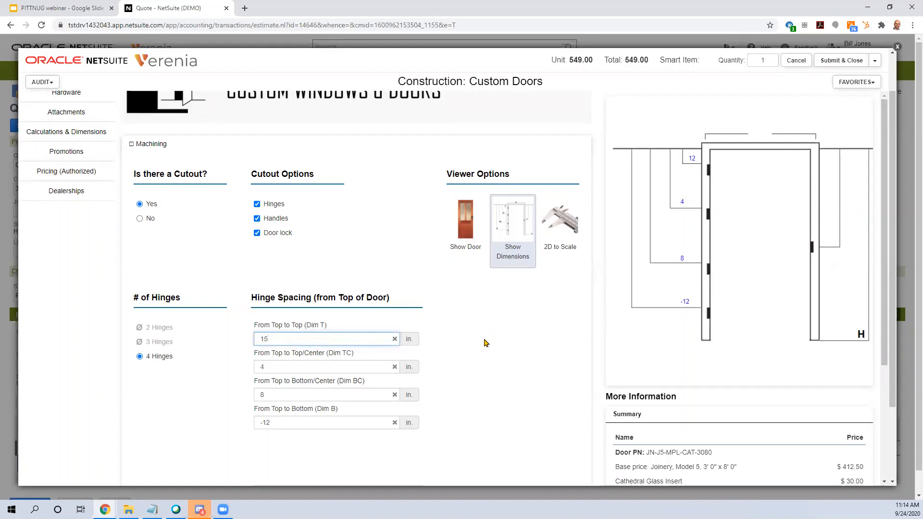
click(508, 339)
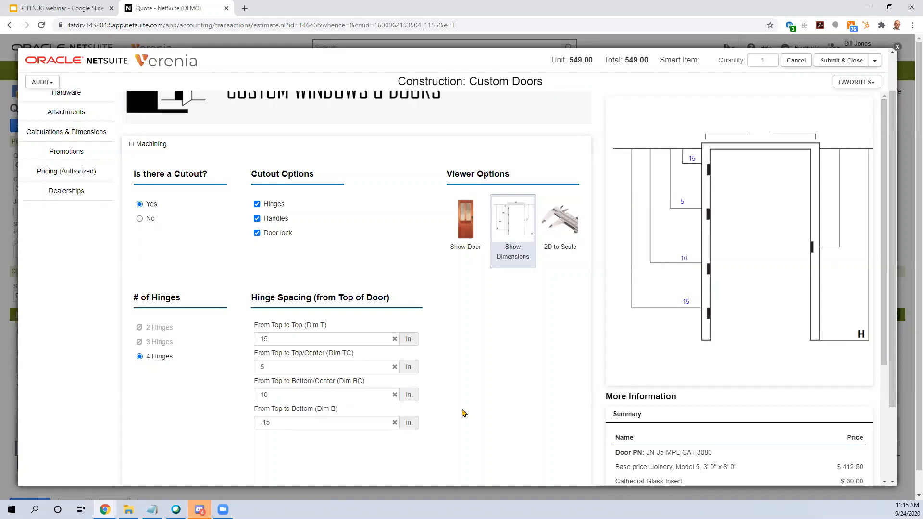
Step: Return to the product specifications and change the door height to 6' 8"
scroll(67, 228, up, 1)
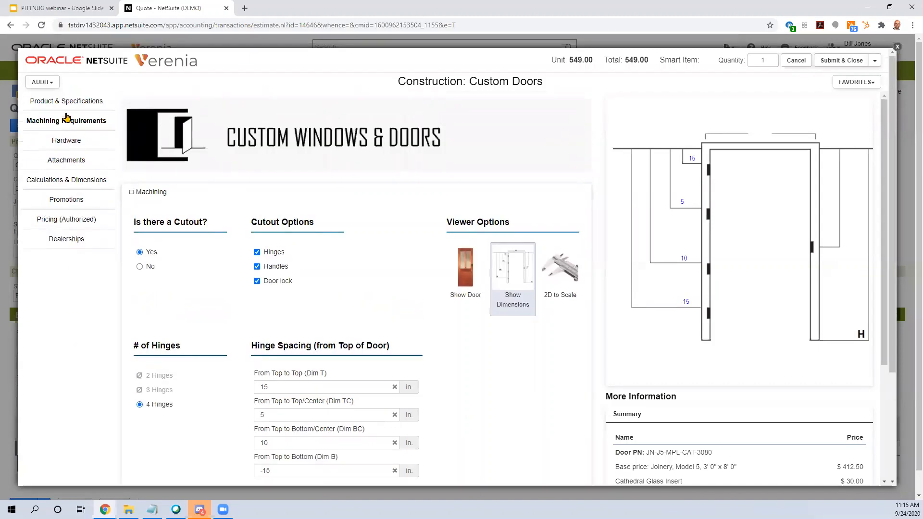
click(64, 103)
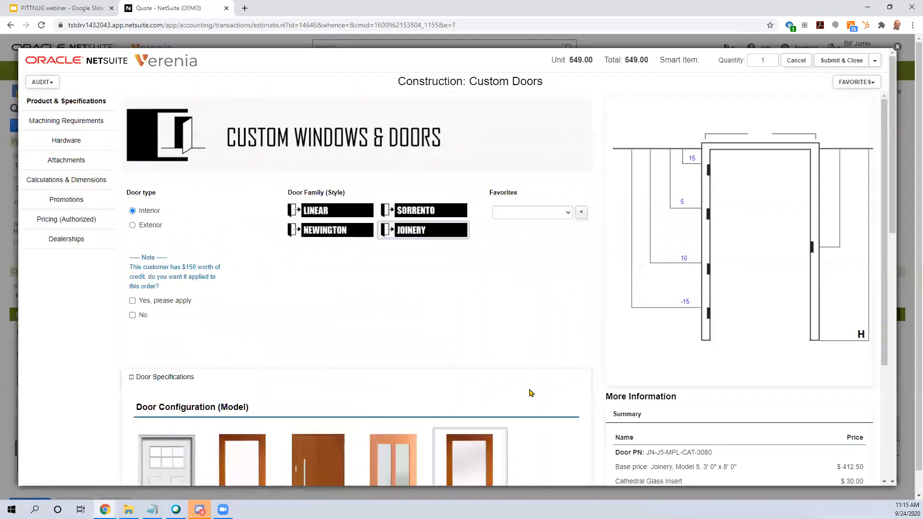
scroll(546, 401, down, 9)
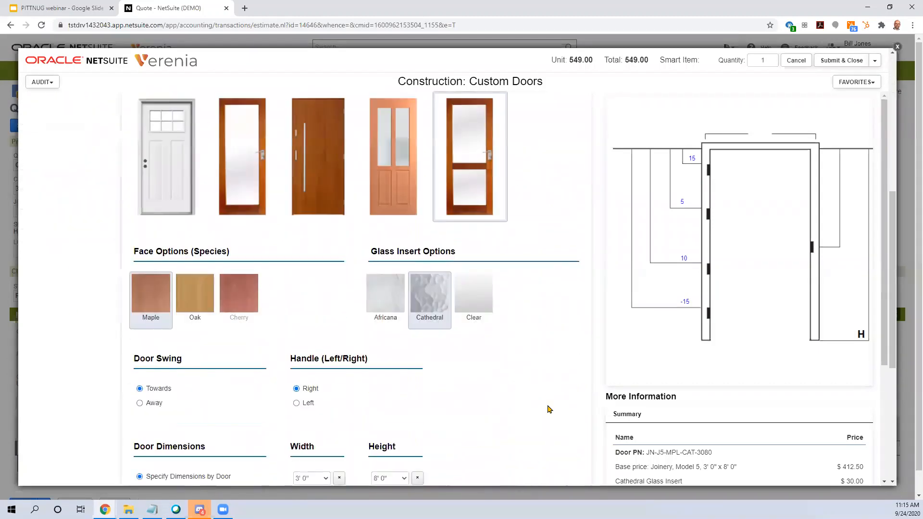
click(404, 334)
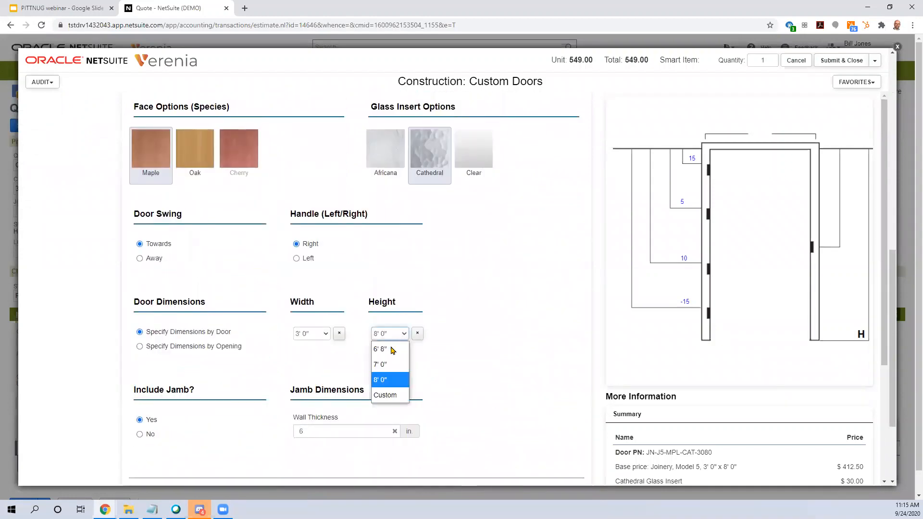
scroll(553, 374, up, 5)
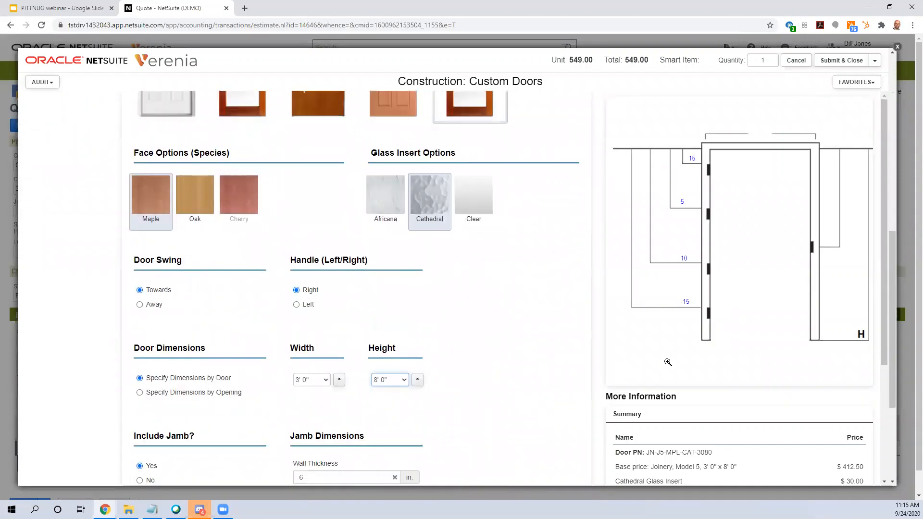
scroll(504, 385, down, 4)
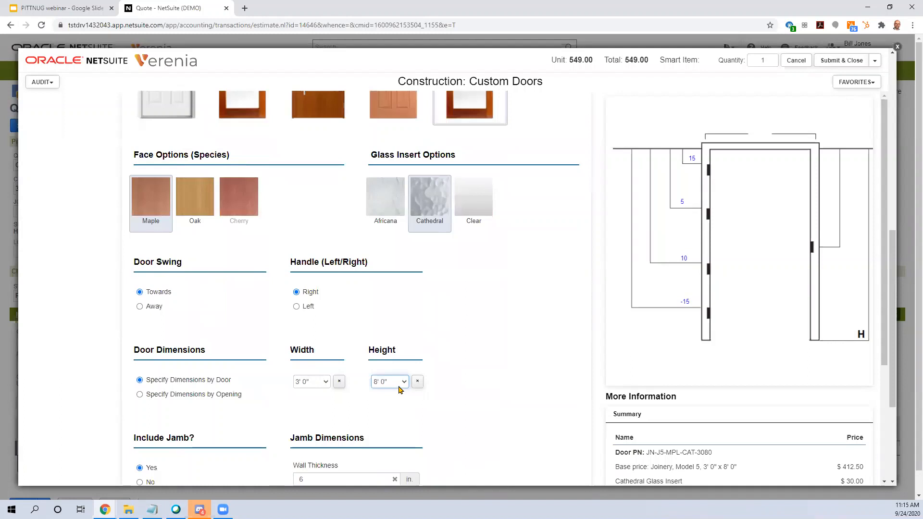
click(400, 382)
click(396, 401)
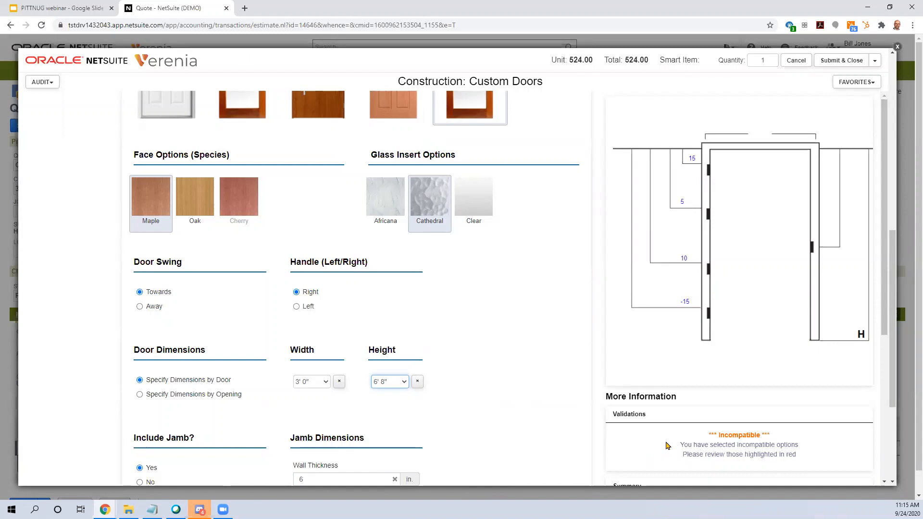
Step: Check the flagged hinge settings in the machining requirements and switch the viewer to Show Door
scroll(89, 358, up, 6)
scroll(101, 302, up, 1)
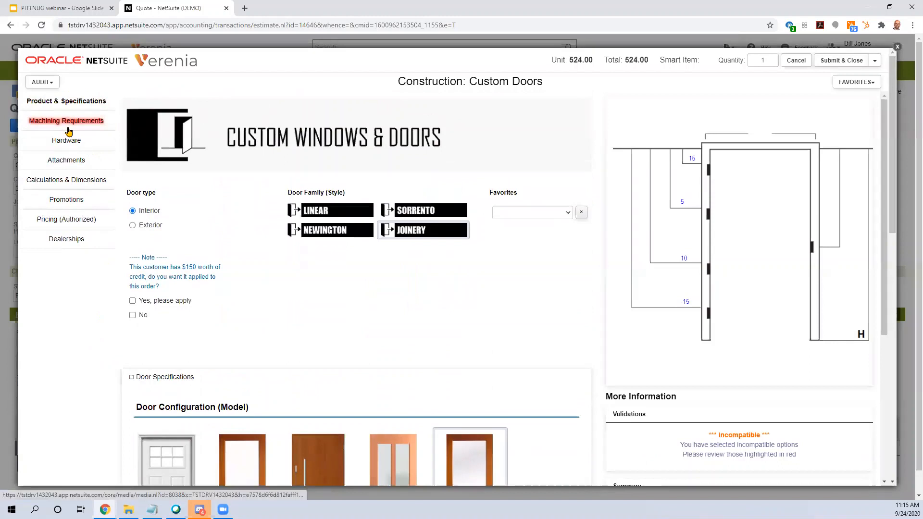
click(85, 124)
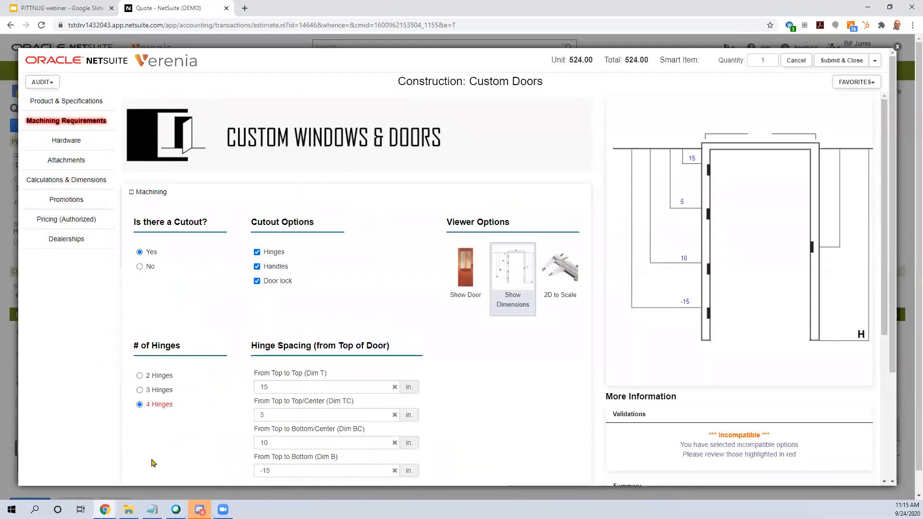
mouse_move(161, 410)
click(465, 279)
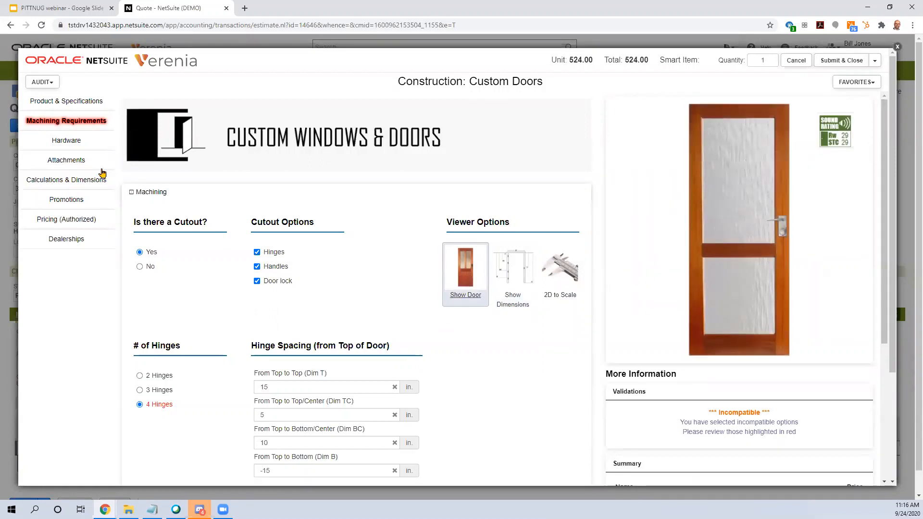
Step: Return to the product specifications and set the door height to 8' 0"
click(77, 103)
scroll(546, 357, down, 10)
click(400, 333)
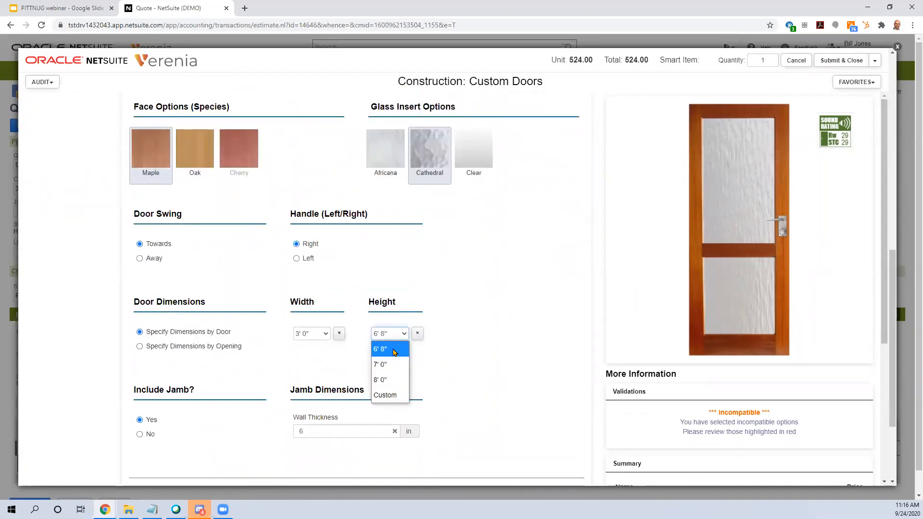
click(389, 380)
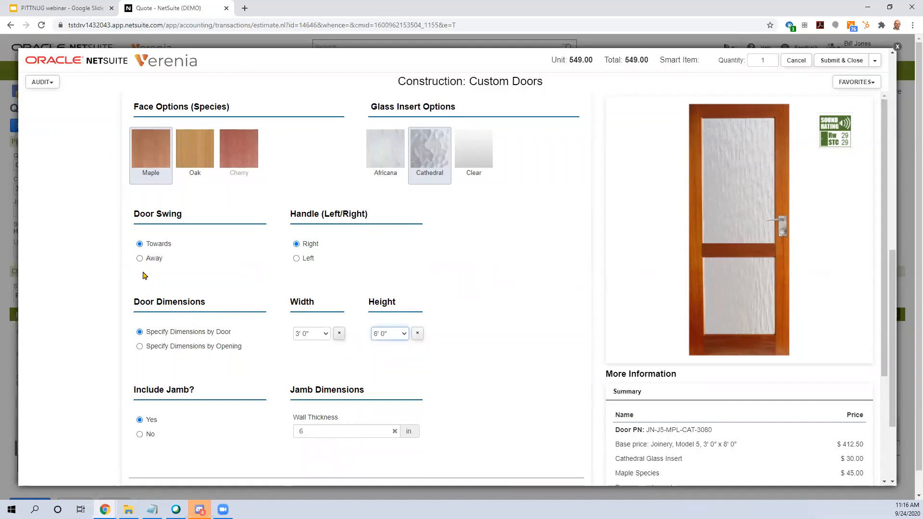
Step: In the hardware options, choose the Legend 809291 door handle and the Brinks 2717-109B door lock
scroll(103, 243, up, 10)
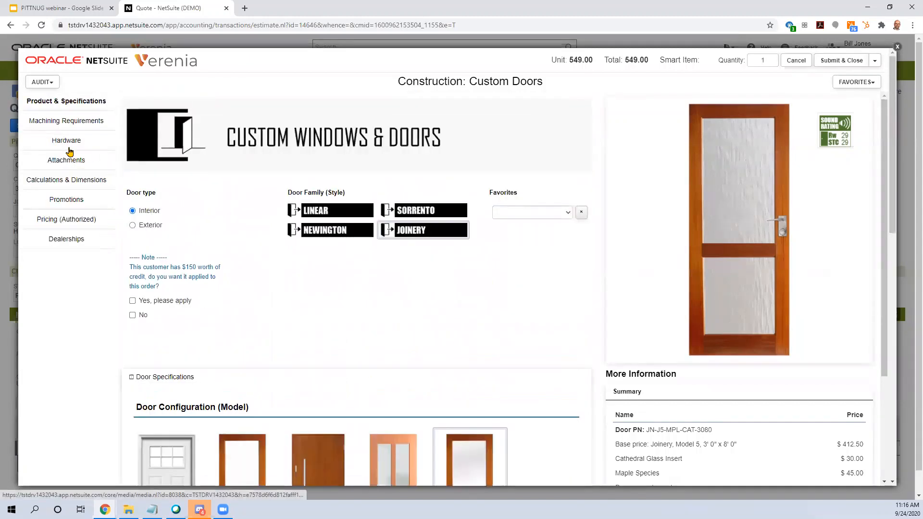
click(71, 142)
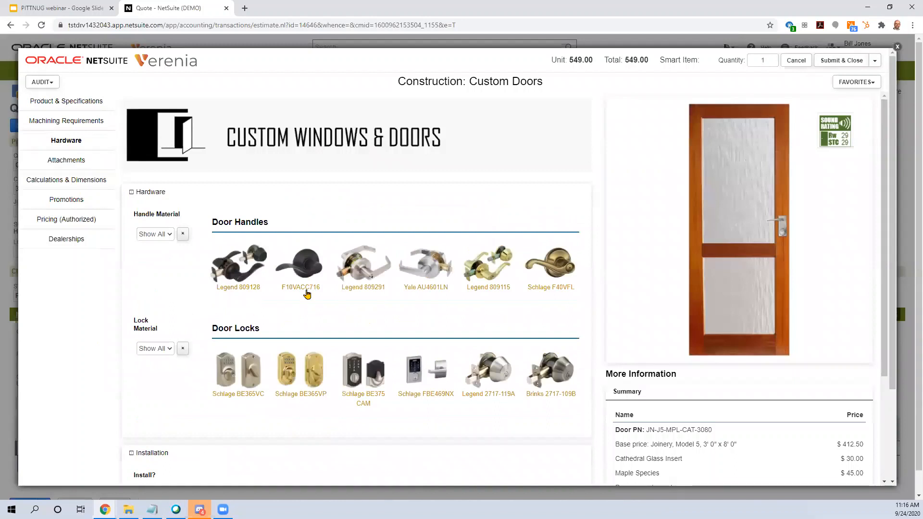
click(349, 280)
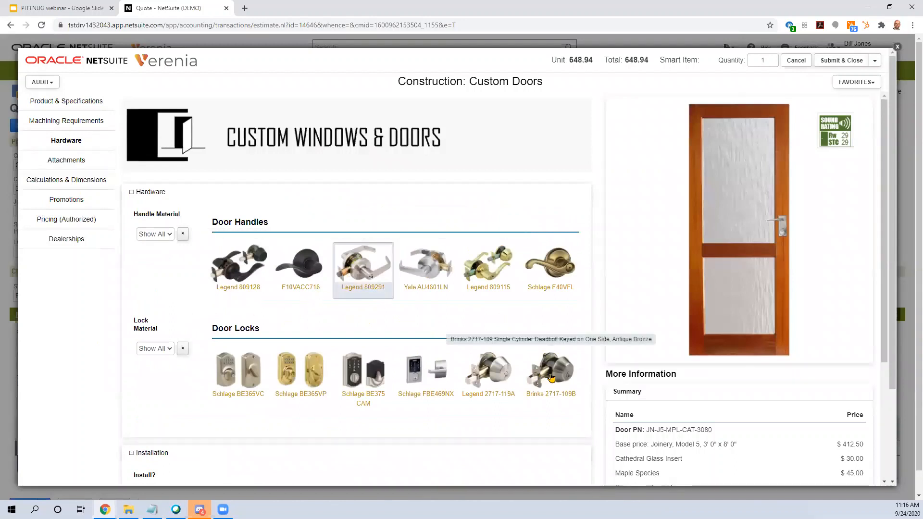
click(550, 379)
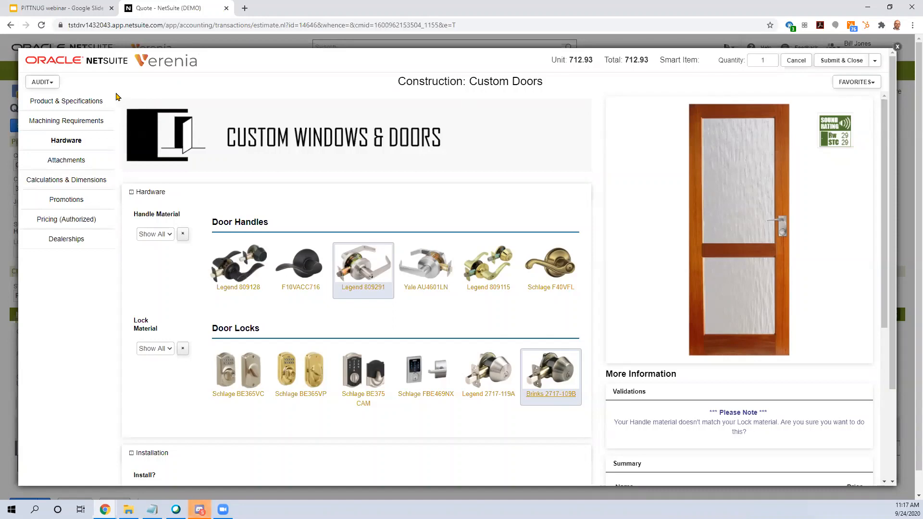
Step: Examine the audit's materials list for the configured door, then close it
click(52, 84)
click(53, 111)
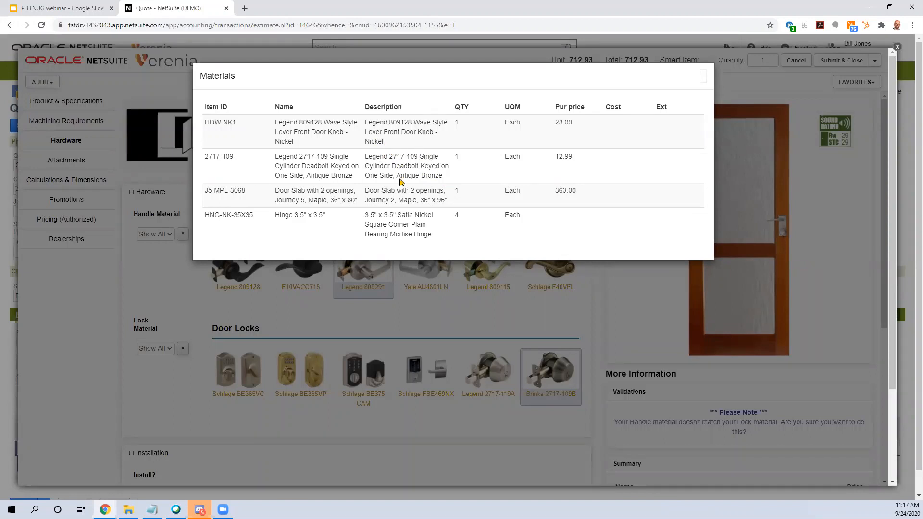
click(703, 78)
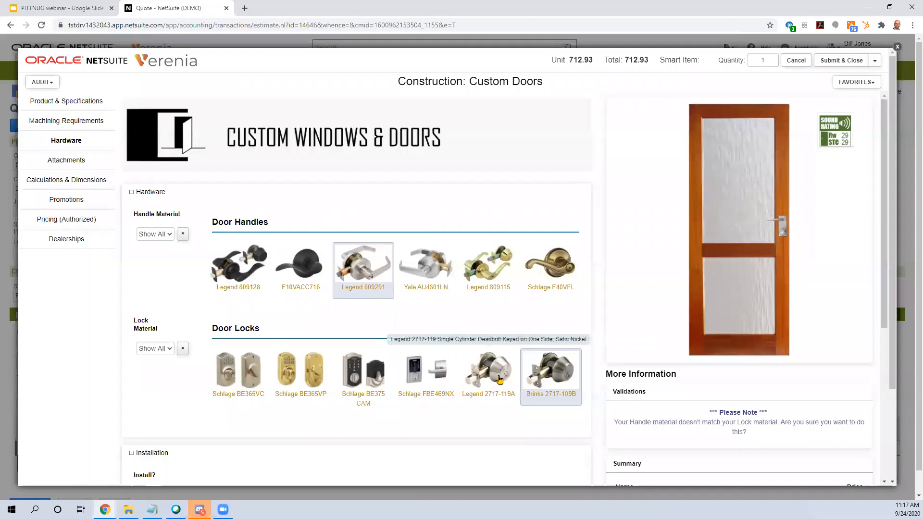
Step: Change the door lock to Legend 2717-119A and check the audit's materials list again
click(501, 375)
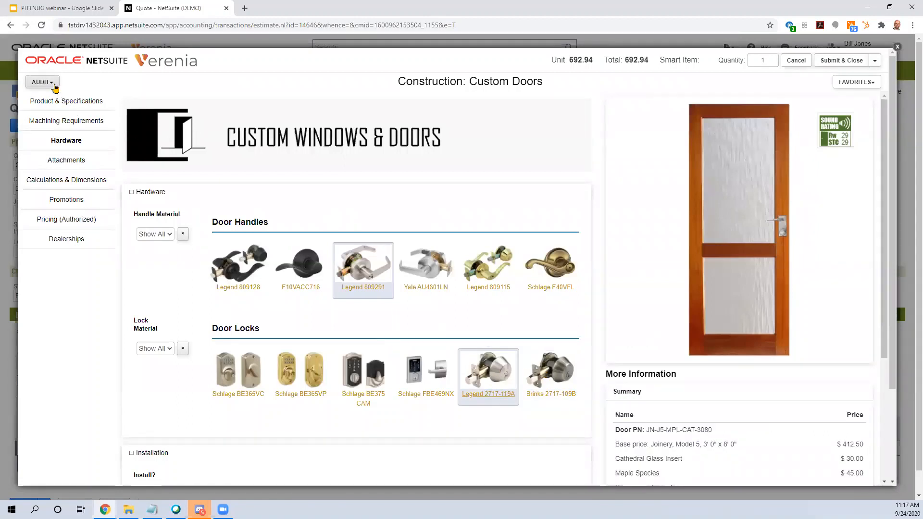
click(52, 82)
click(53, 113)
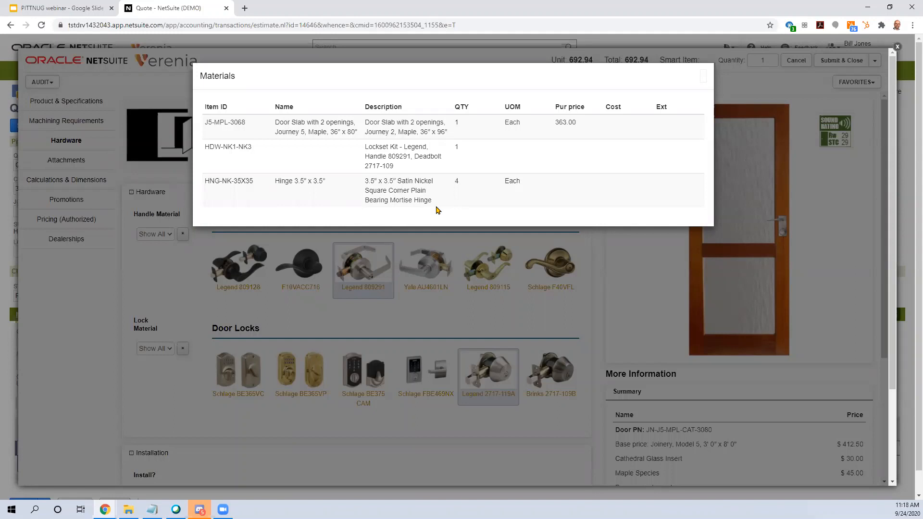
click(703, 77)
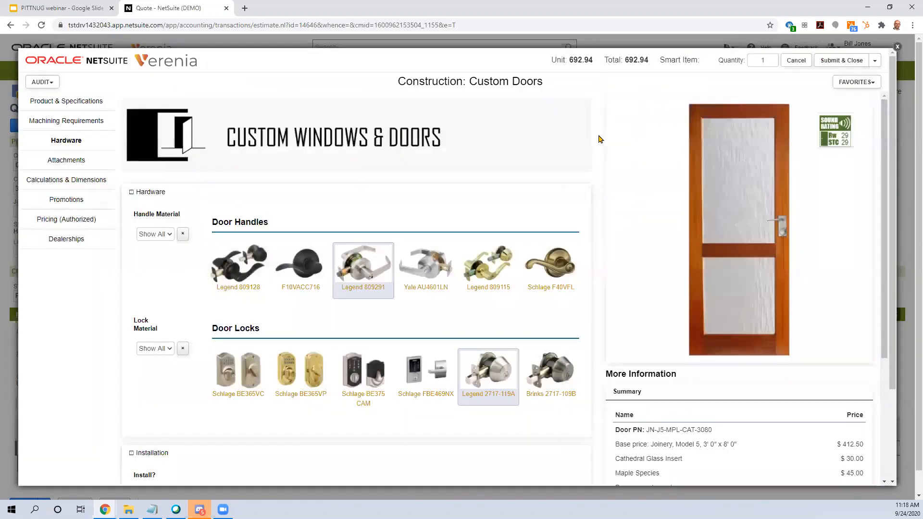
Step: Examine the audit's manufacturing routings for the configured door, then close them
click(57, 85)
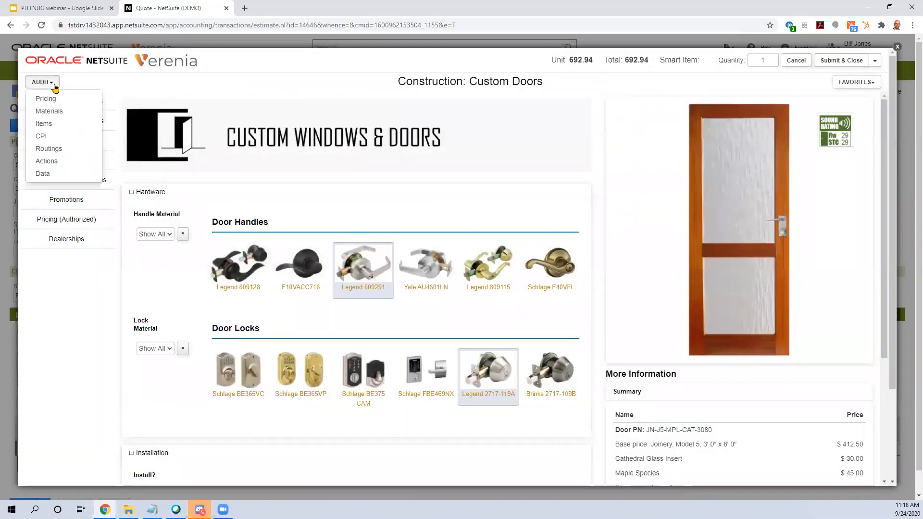
click(57, 149)
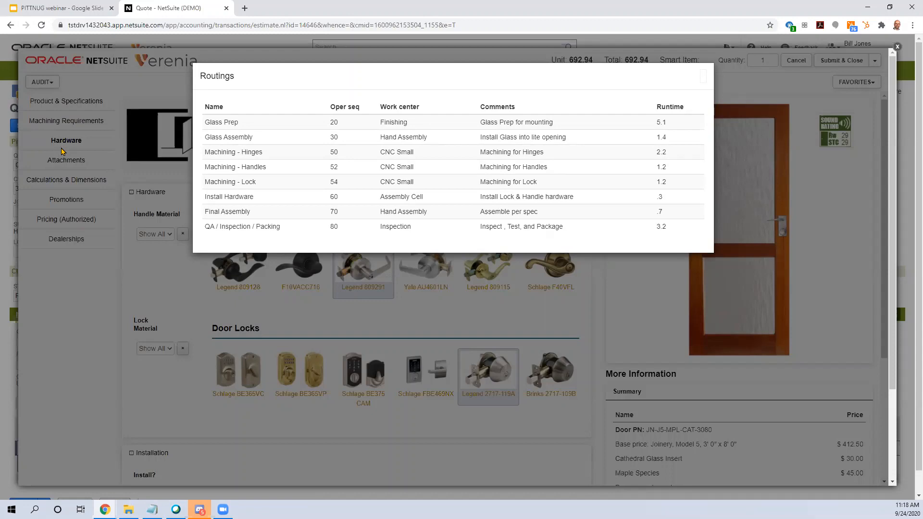
click(704, 78)
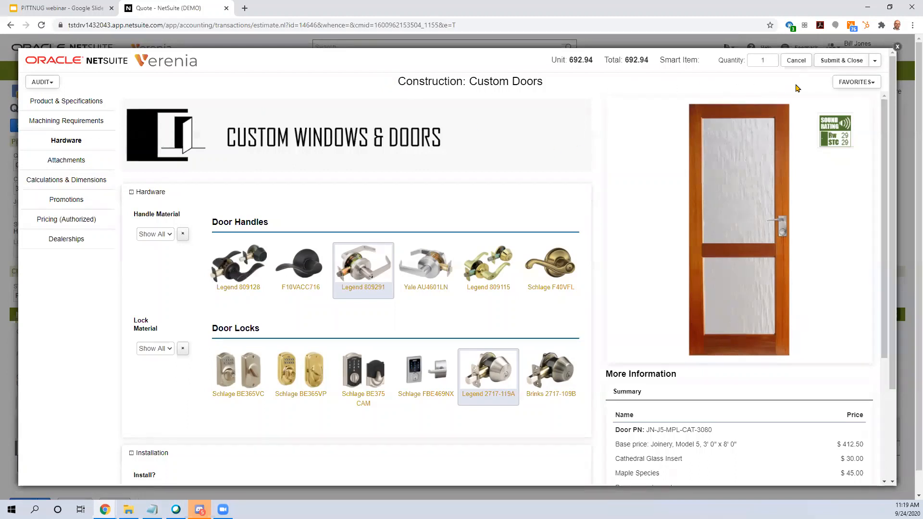
Step: Submit the door configuration to the quote and save the quote
click(828, 63)
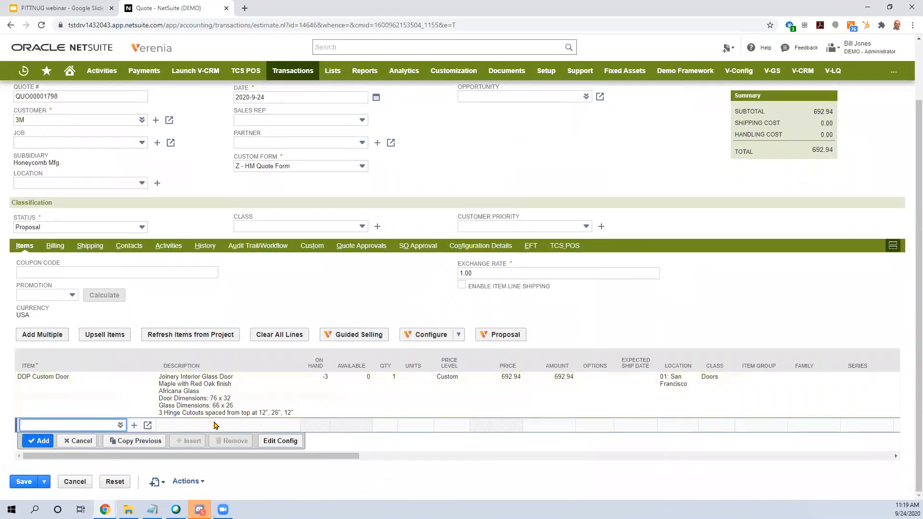
click(28, 483)
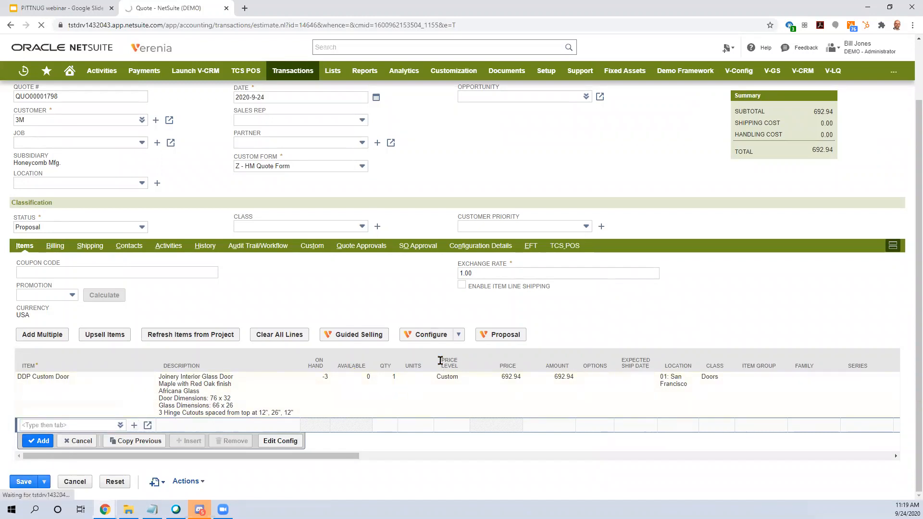
Step: Generate a proposal for the quote with the template Sample Quote Template - long version (demo)
scroll(169, 226, up, 2)
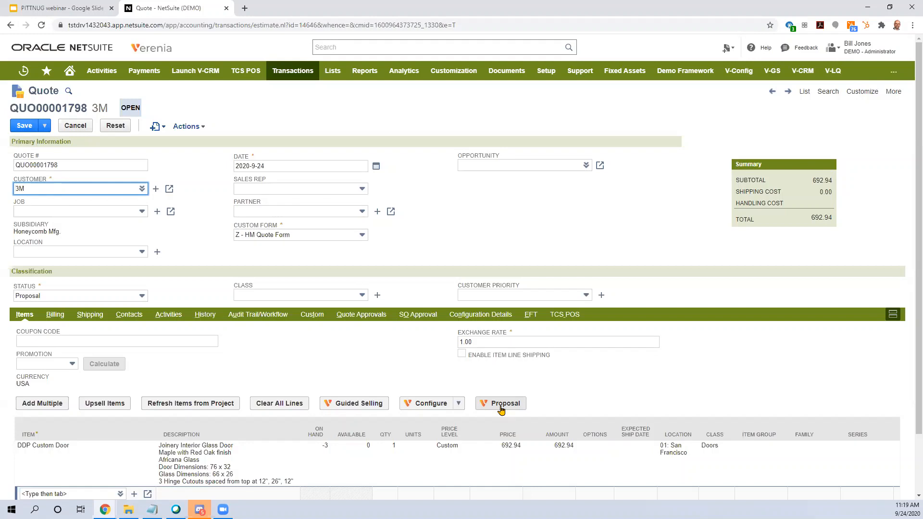
click(501, 409)
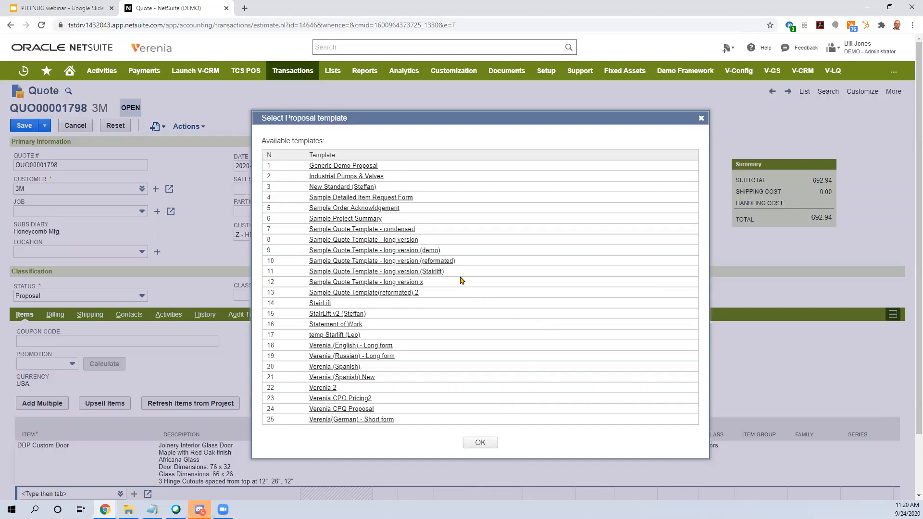
click(417, 253)
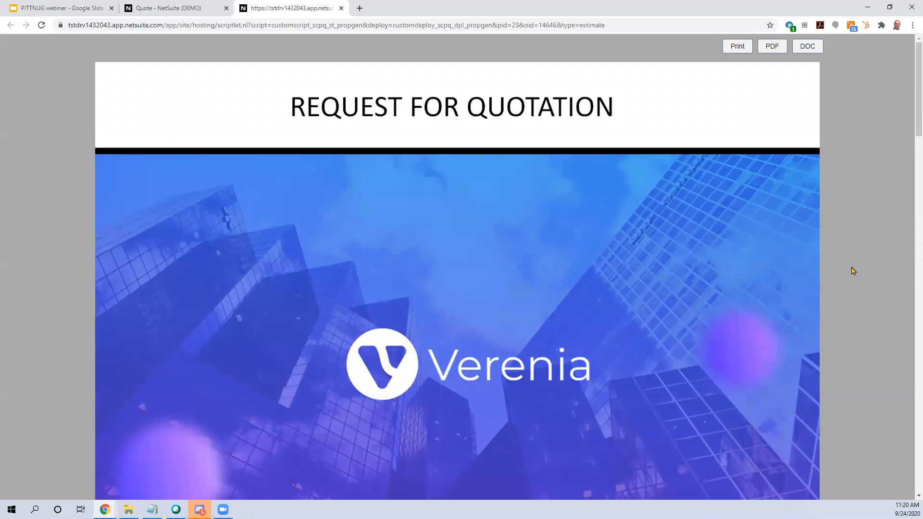
Step: Review the generated proposal from the cover through the company, customer and product information to the payment schedule and terms
scroll(852, 270, down, 1)
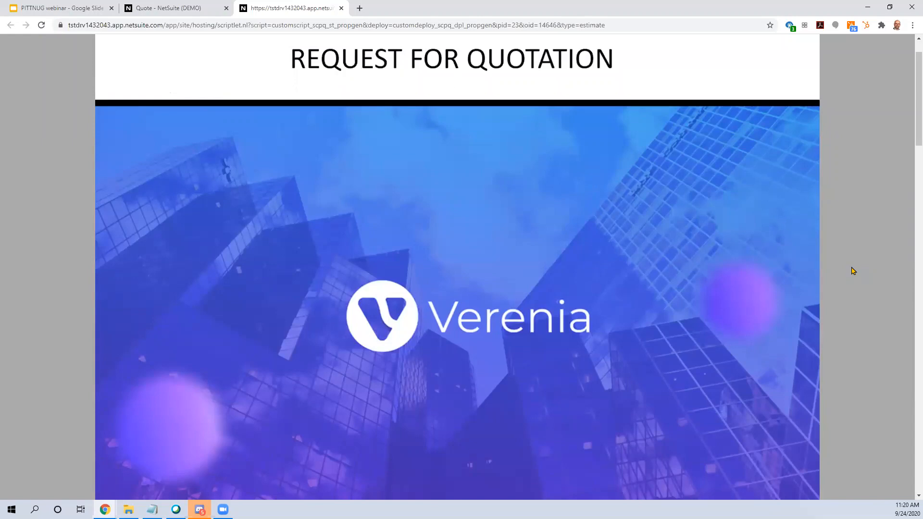
scroll(853, 271, down, 2)
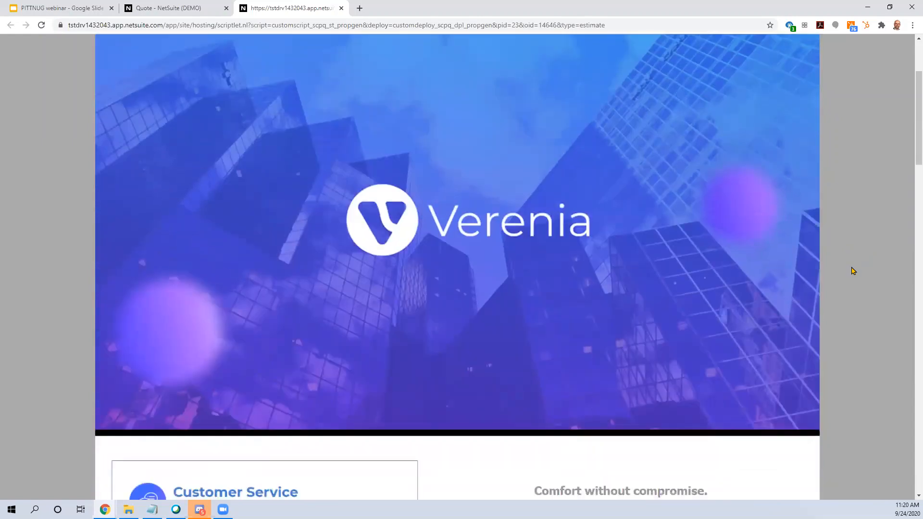
scroll(853, 270, down, 8)
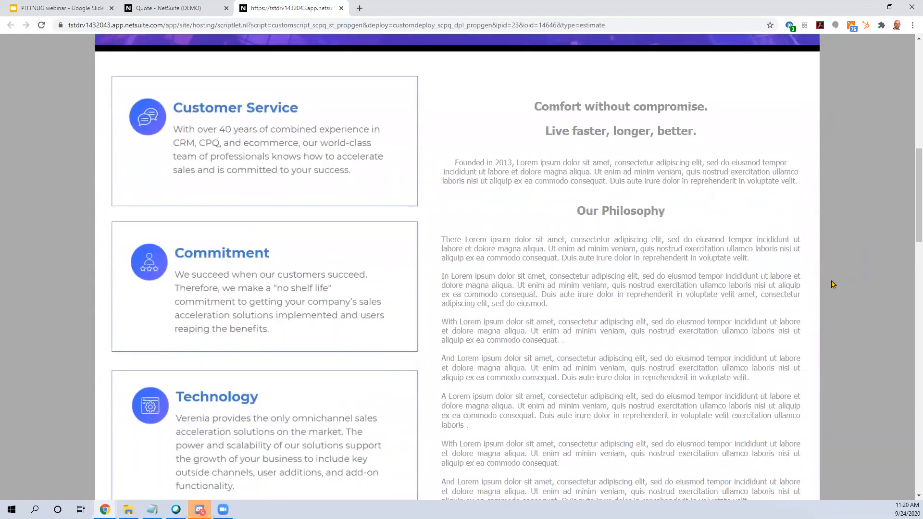
scroll(833, 285, down, 3)
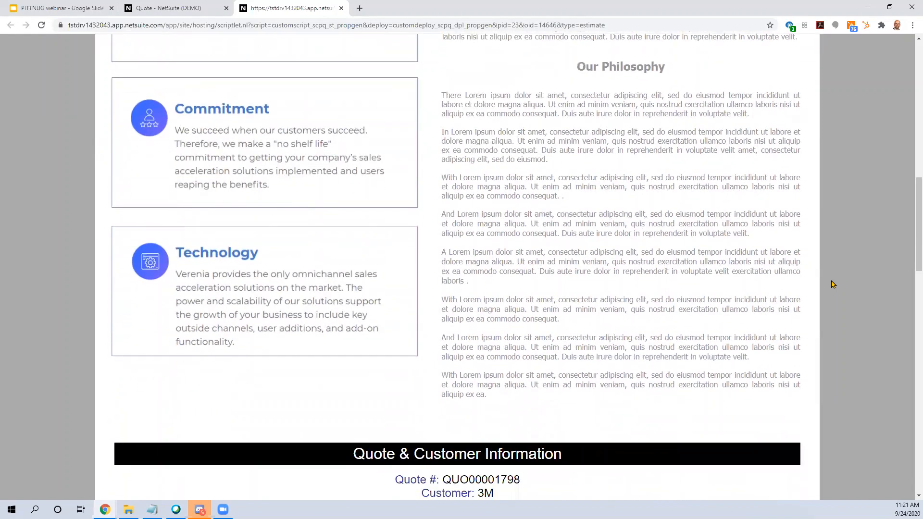
scroll(767, 270, down, 3)
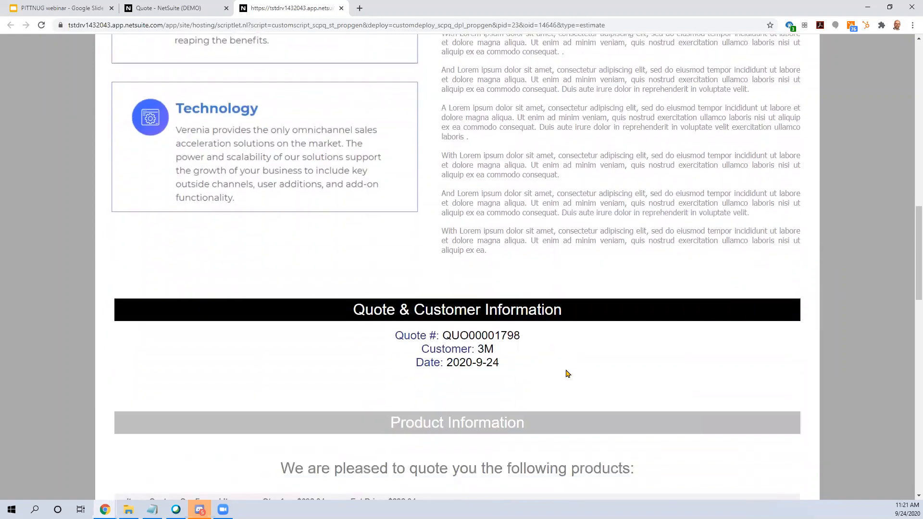
scroll(616, 361, down, 1)
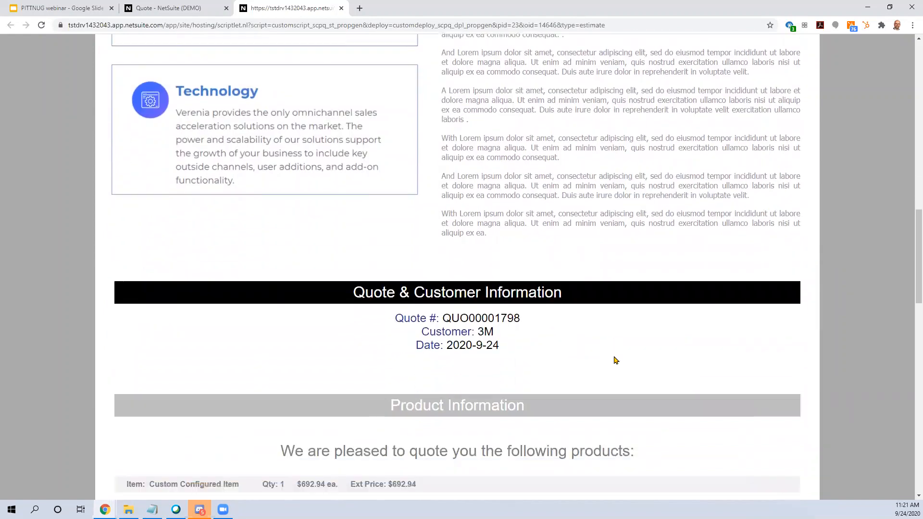
scroll(616, 360, down, 2)
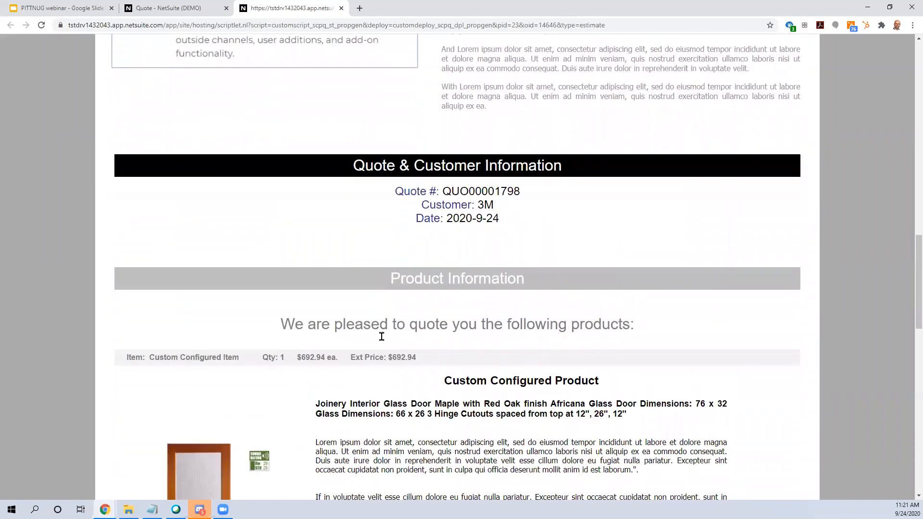
scroll(778, 330, down, 4)
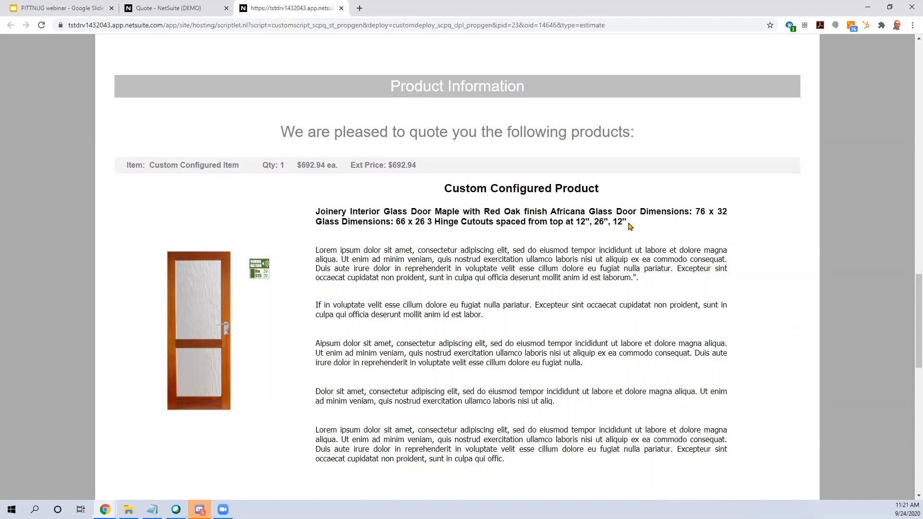
drag(629, 225, 316, 211)
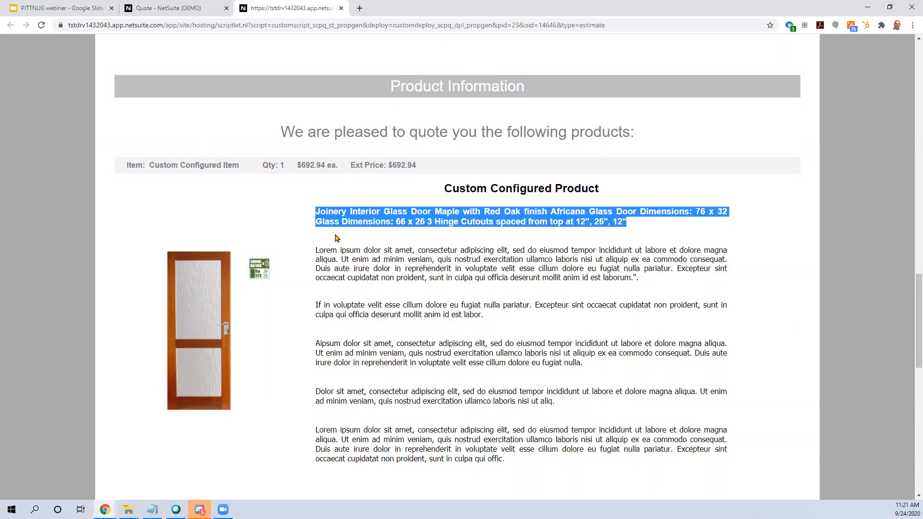
click(361, 243)
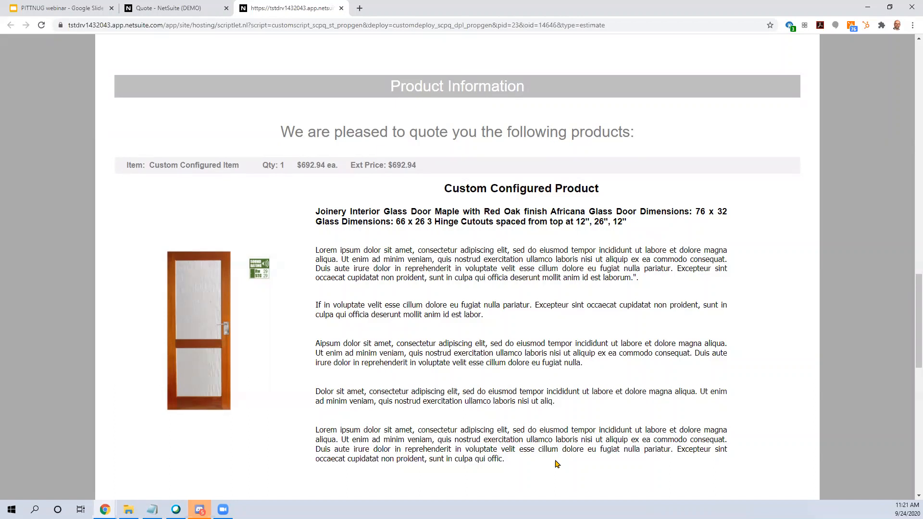
scroll(478, 412, down, 4)
scroll(385, 367, down, 3)
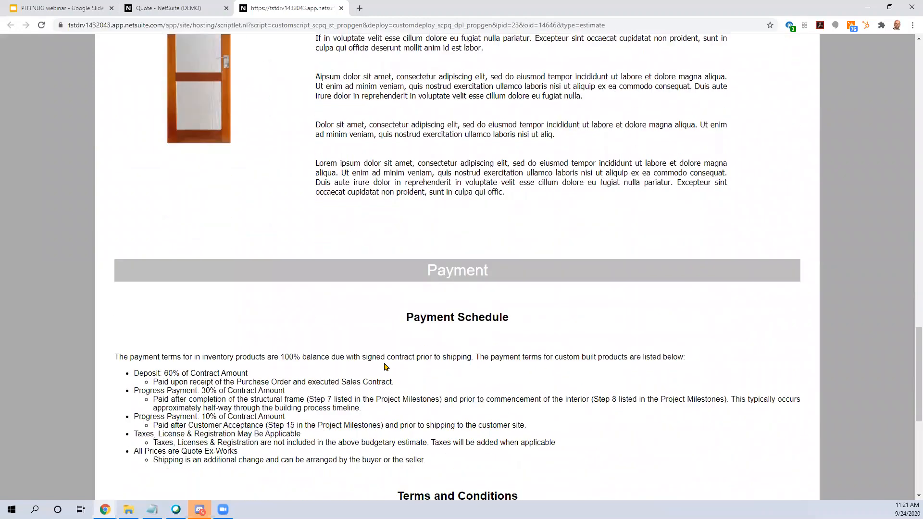
scroll(385, 367, down, 1)
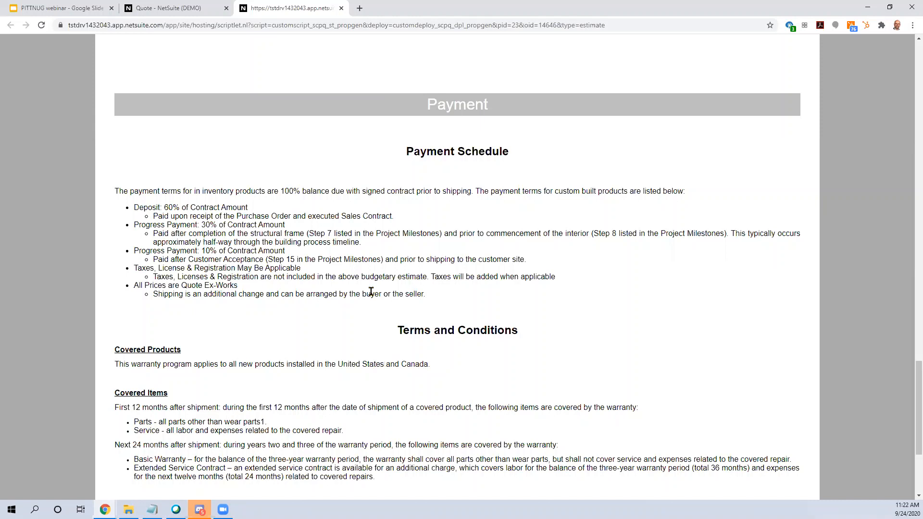
Step: Go back to the NetSuite quote and close the proposal template selection
click(172, 11)
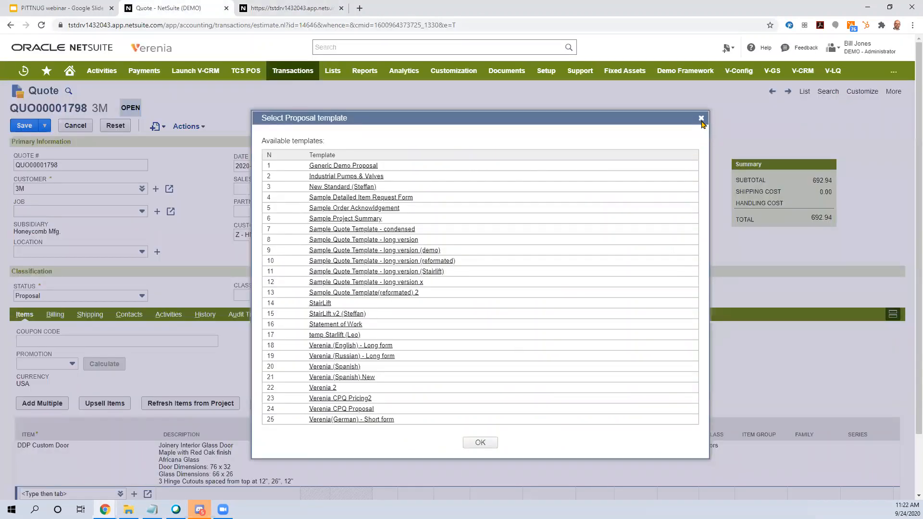
click(702, 119)
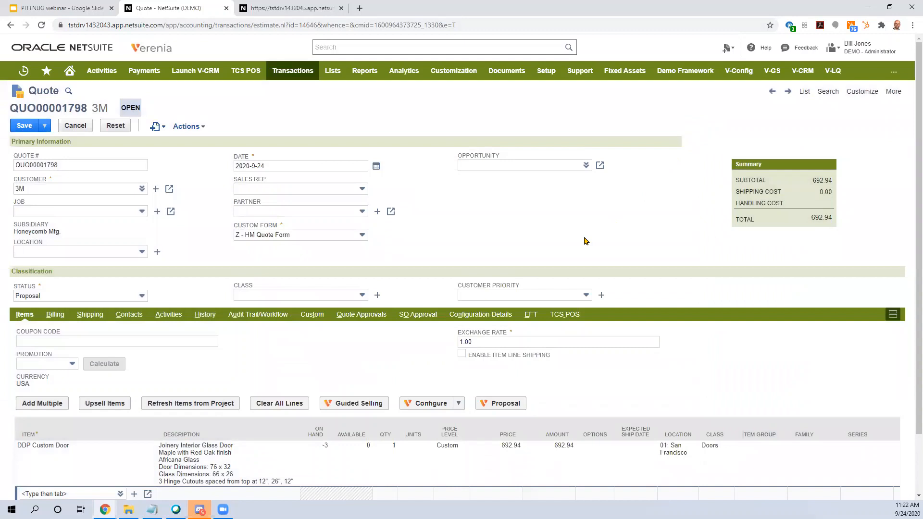